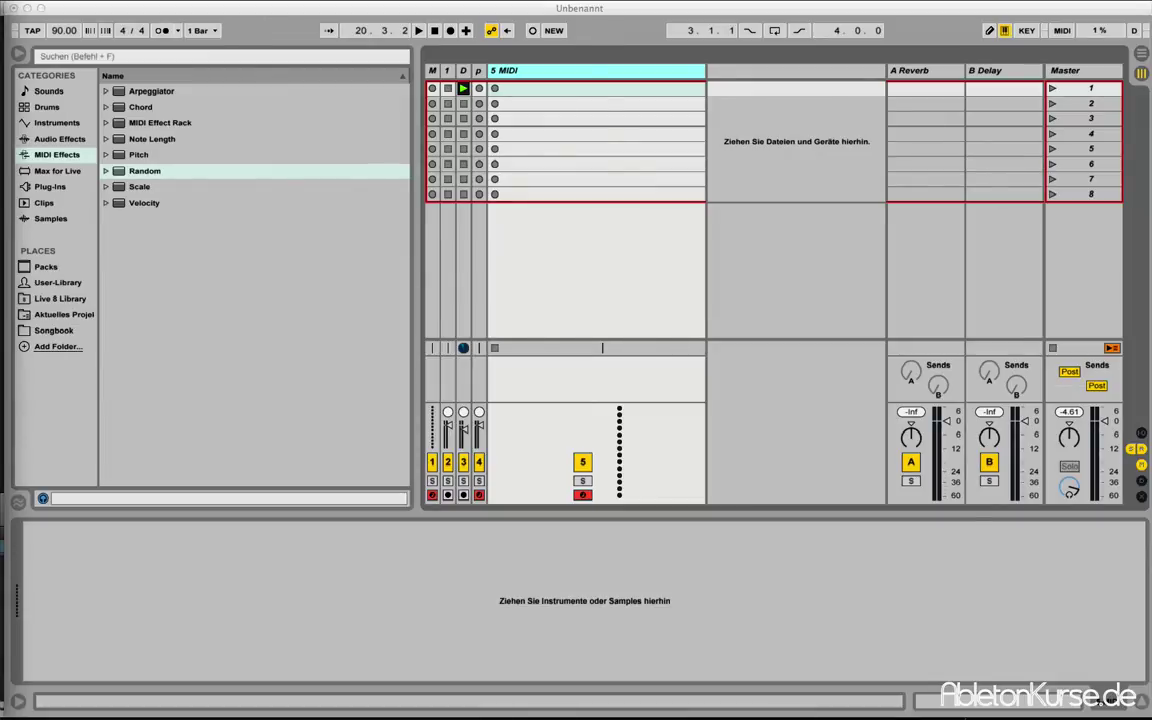
Load the Random MIDI effect onto the 5 MIDI track
click(55, 154)
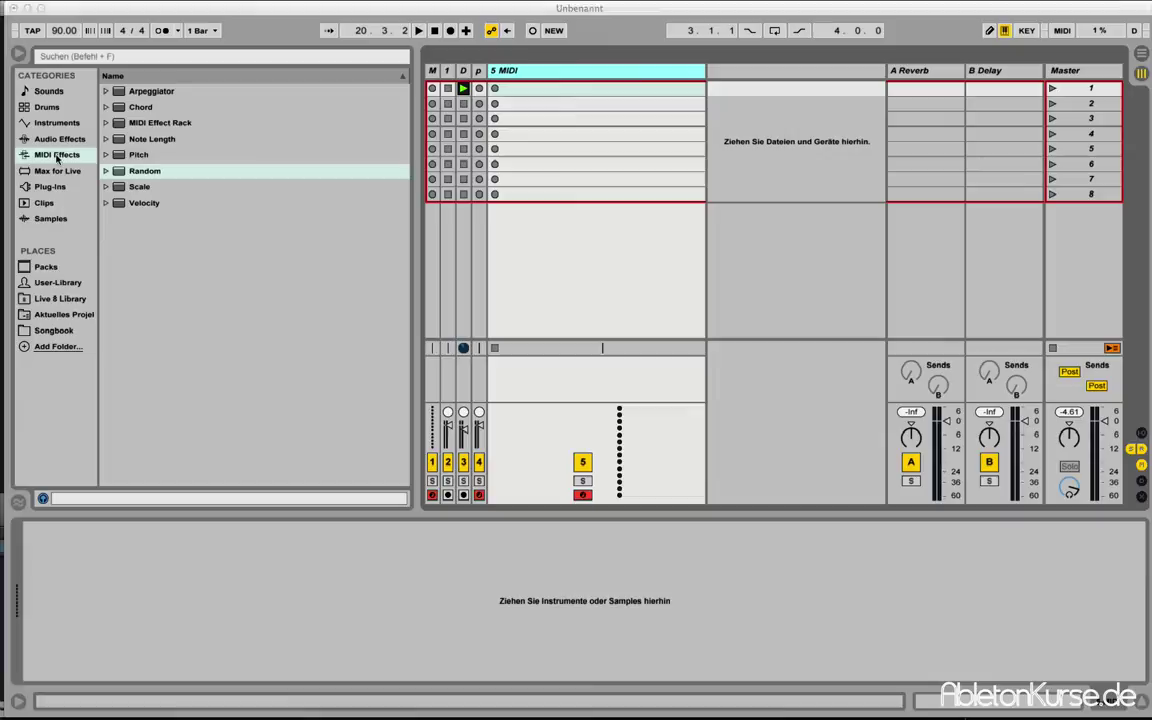
click(133, 174)
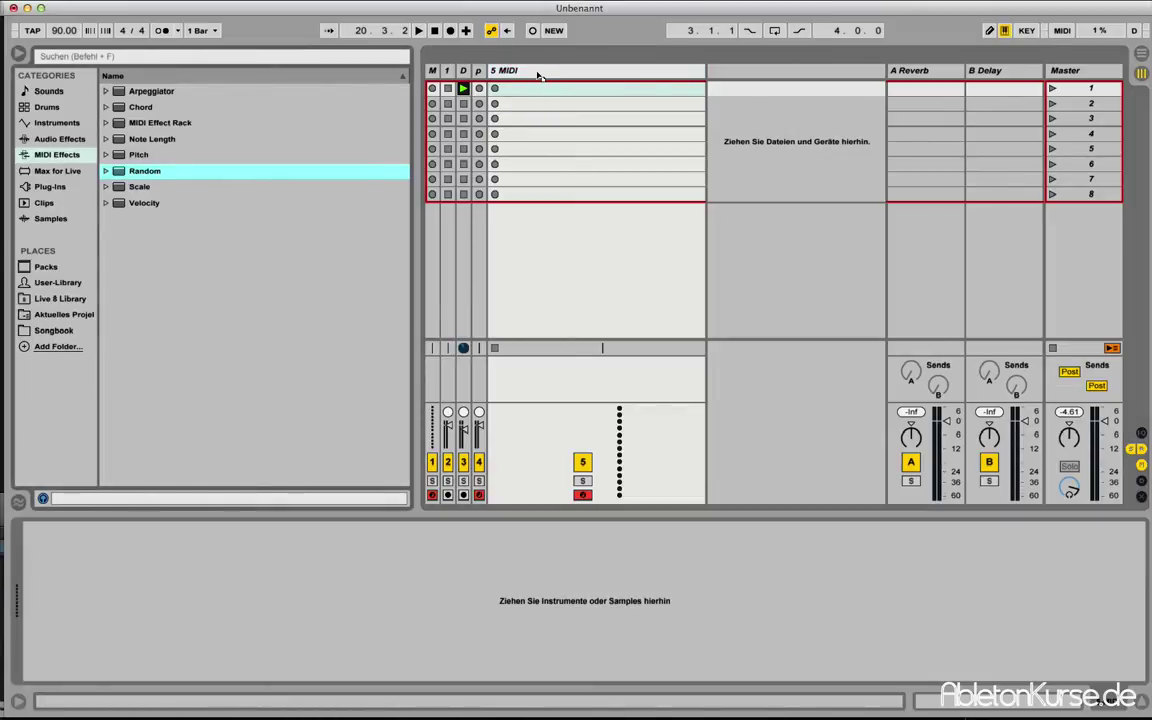
key(Return)
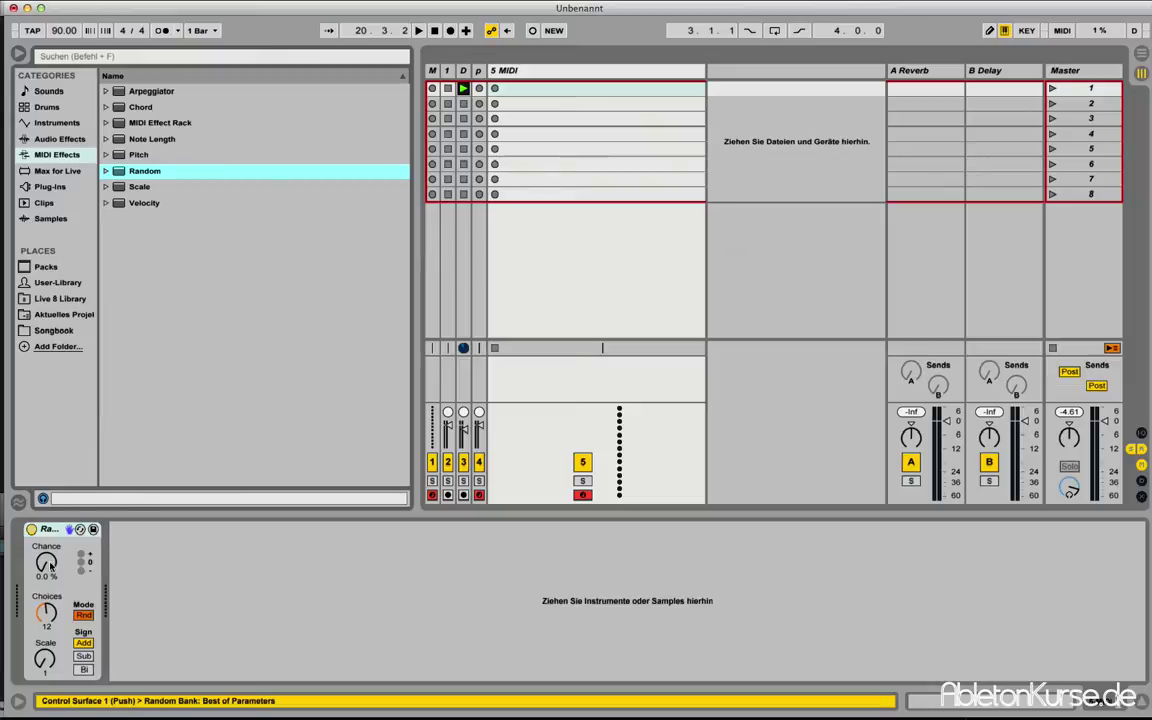
Set the Random effect's Chance to 100 %, its Mode to Alt and its Choices to 5
drag(46, 564, 46, 440)
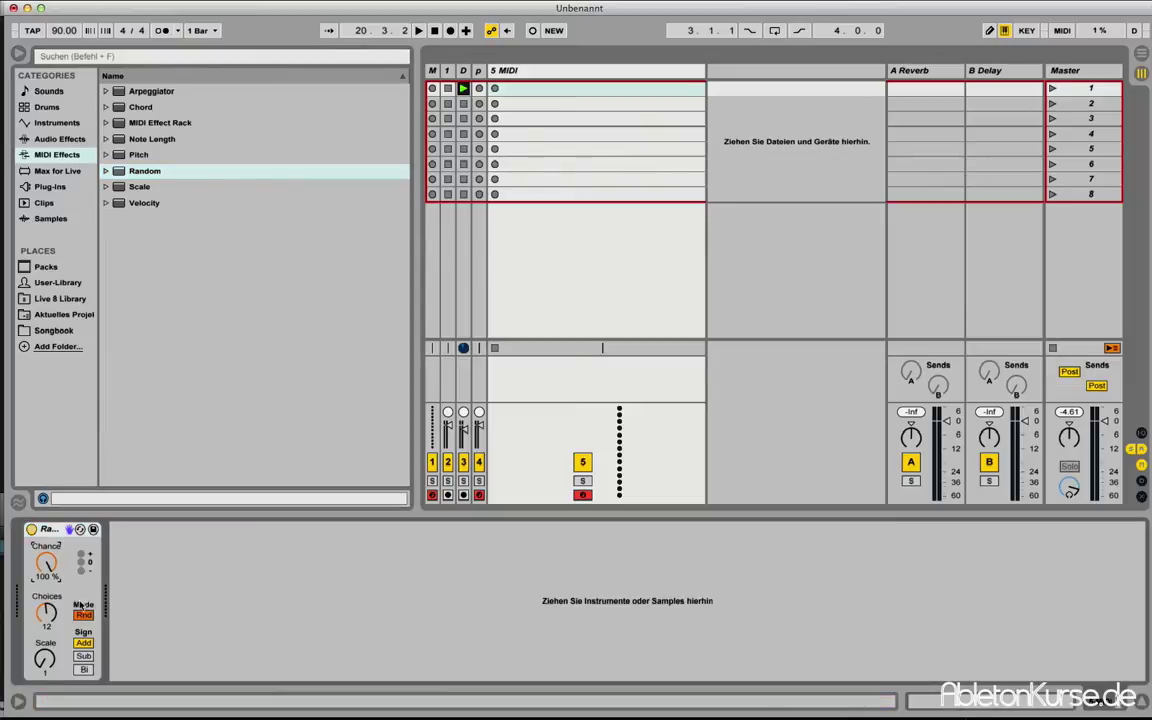
click(82, 615)
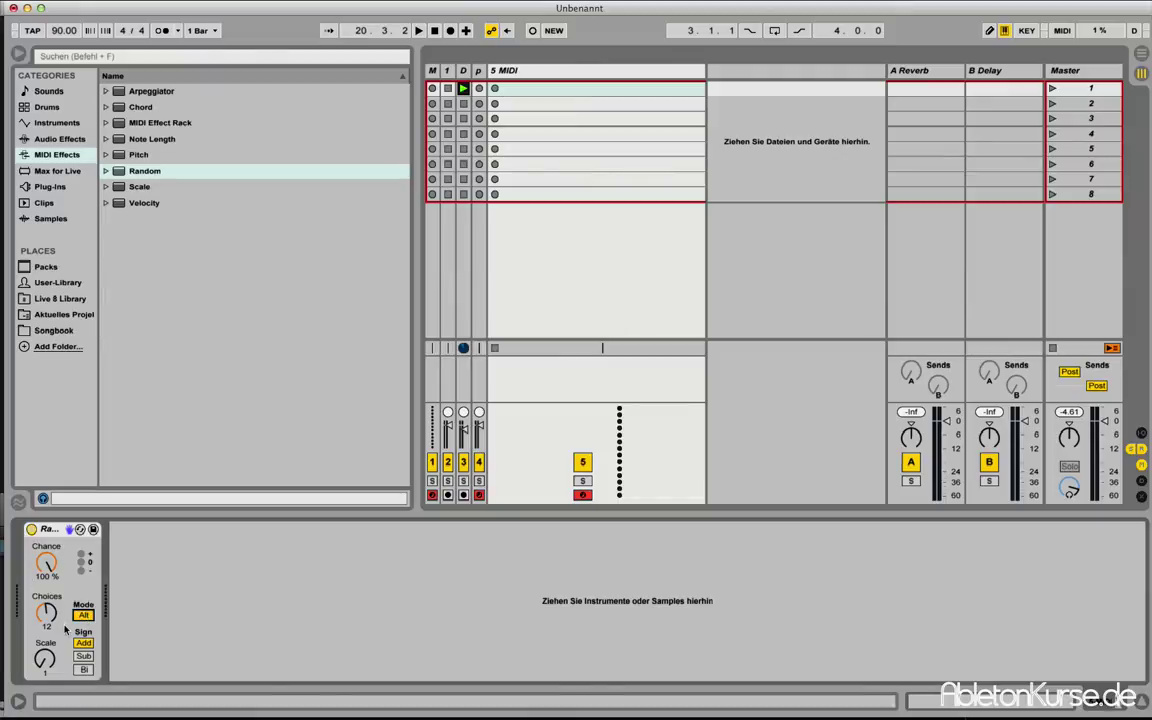
click(46, 612)
mouse_move(50, 617)
mouse_down()
mouse_move(50, 632)
mouse_move(46, 606)
mouse_move(50, 631)
mouse_move(50, 620)
mouse_up()
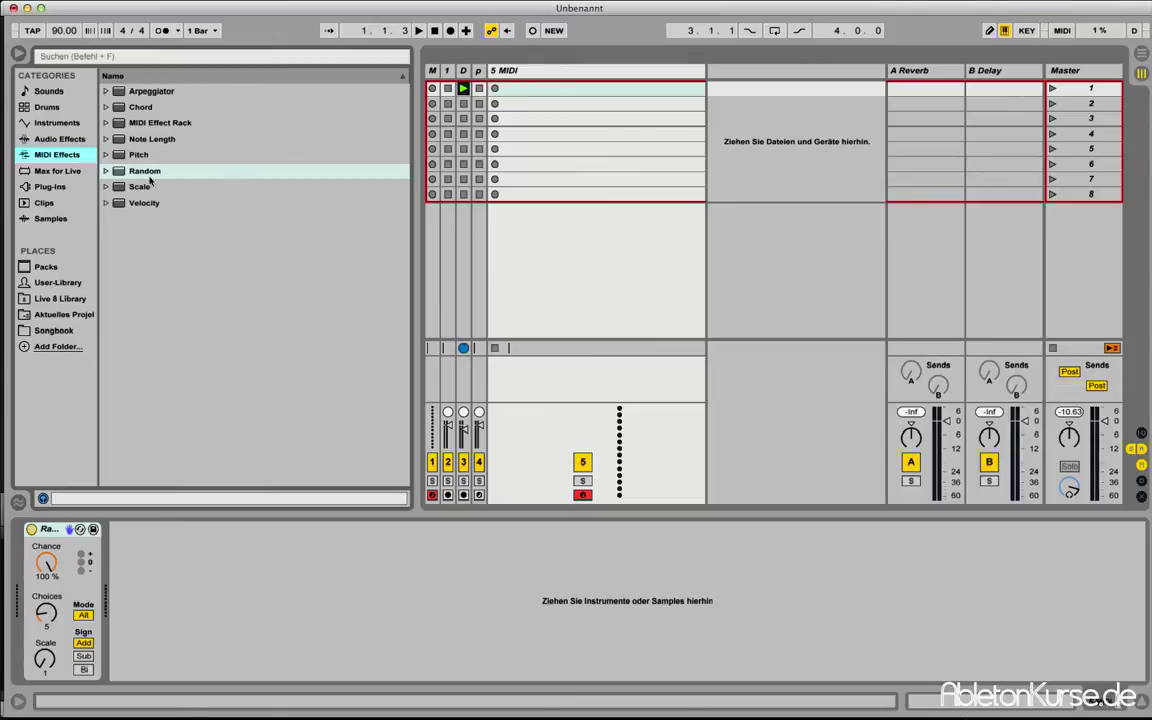
Add an empty Instrument Rack behind the Random effect and show its chain list with the key zone editor
click(66, 124)
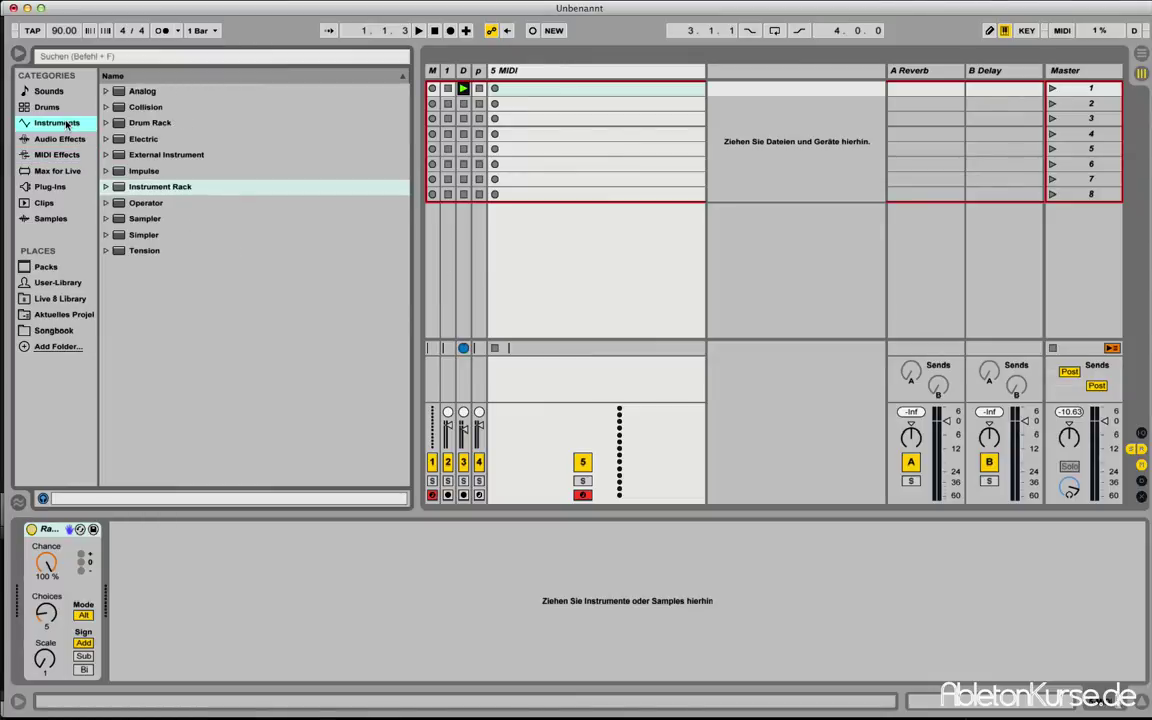
click(136, 186)
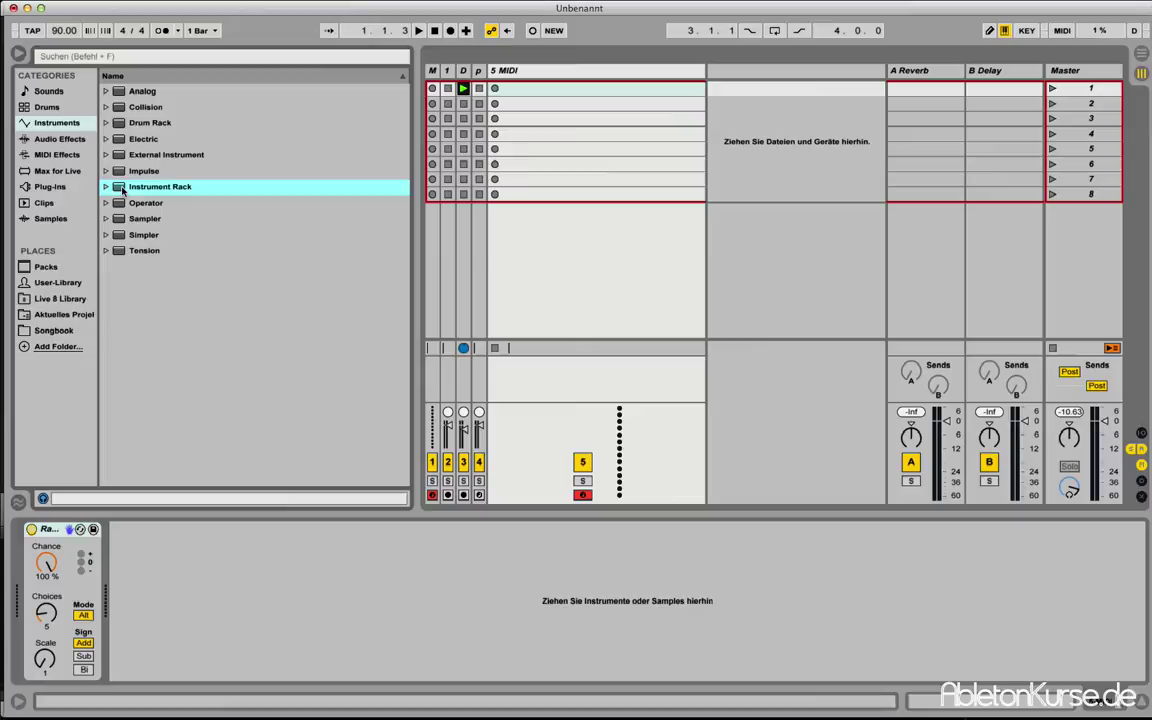
drag(122, 190, 257, 595)
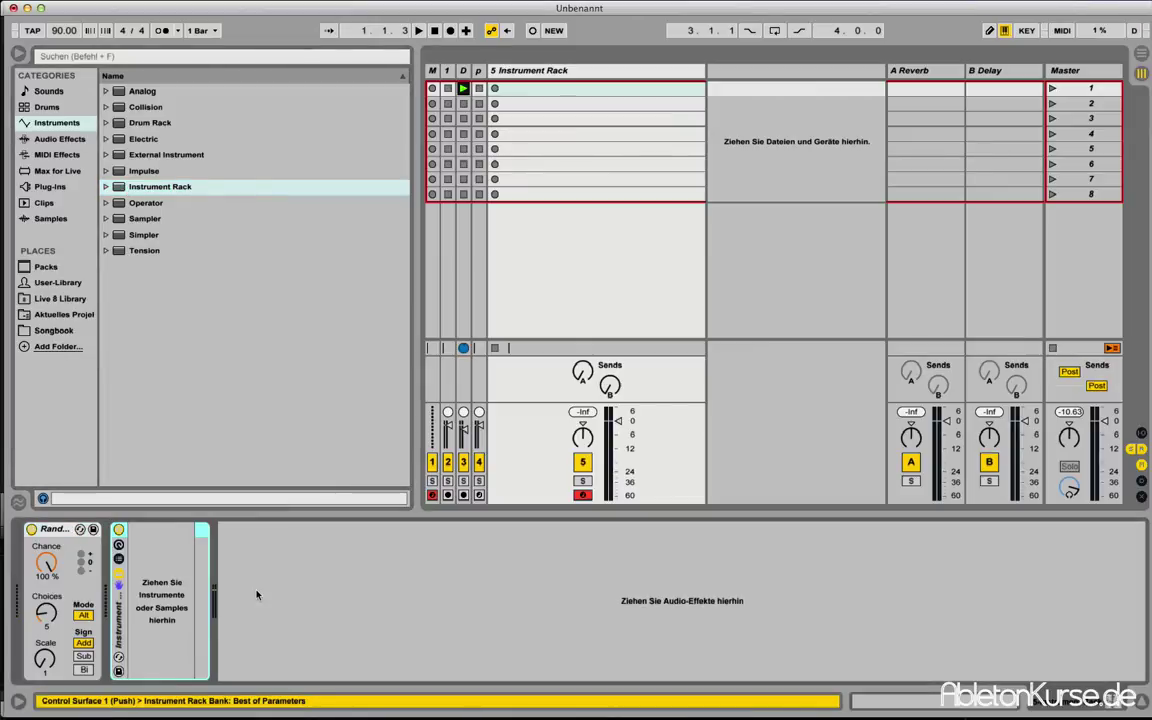
click(120, 560)
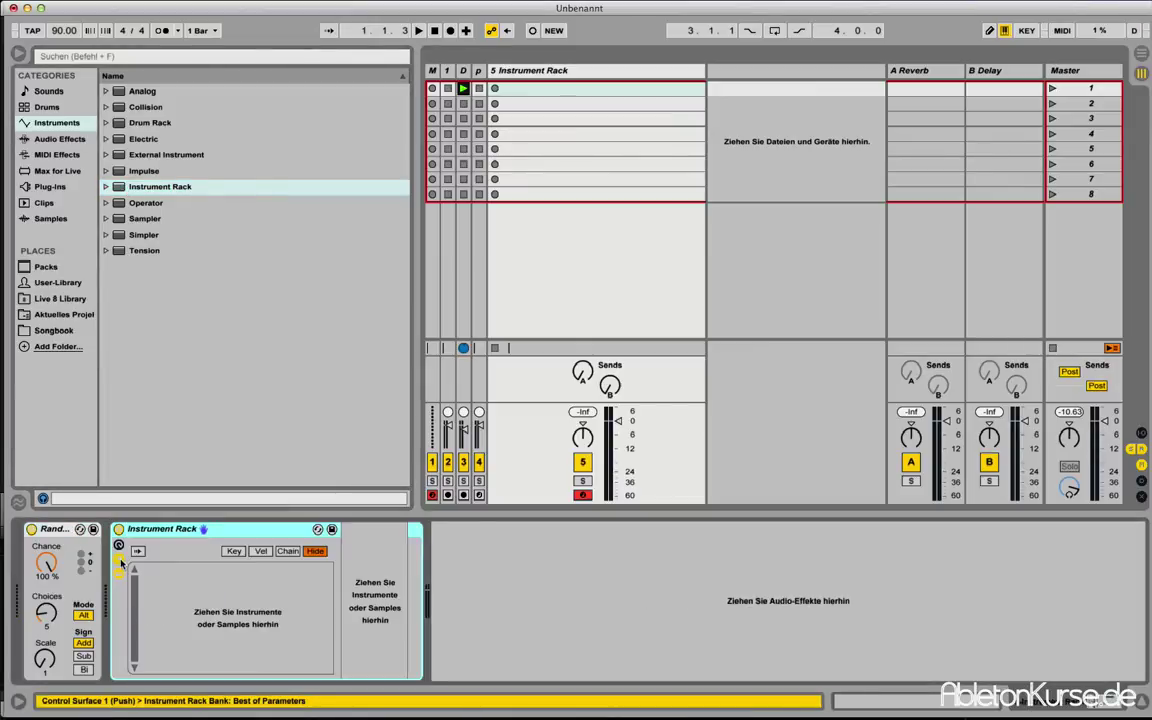
click(234, 551)
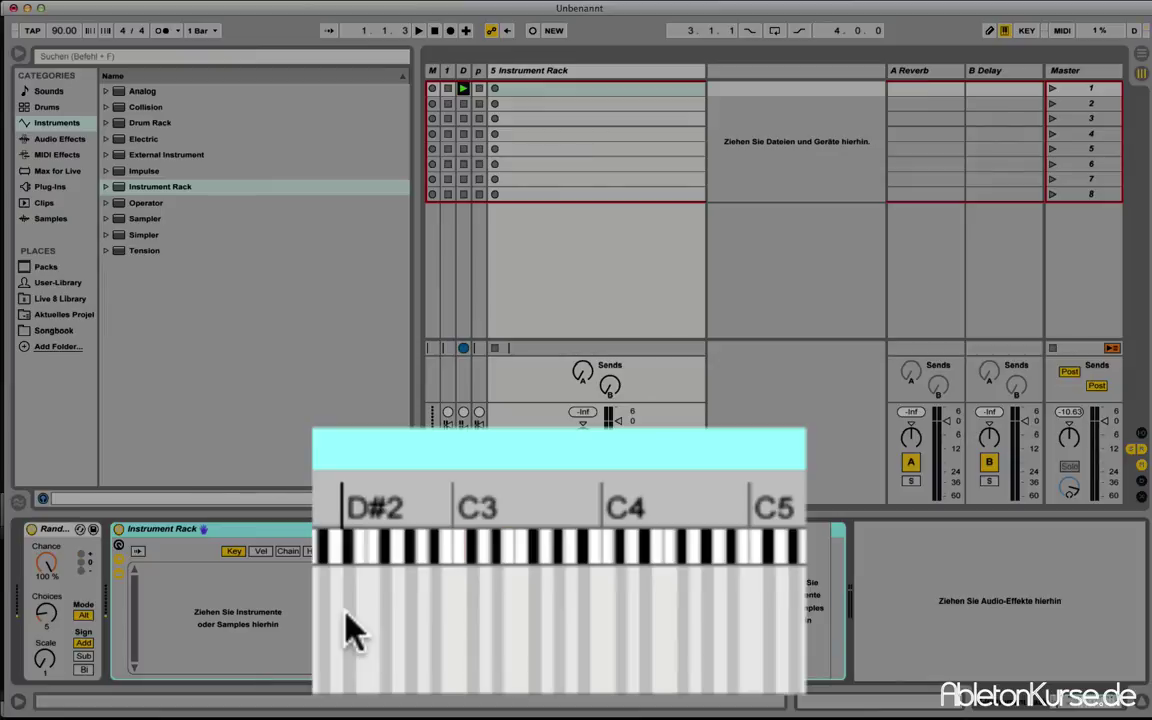
mouse_move(350, 628)
mouse_down()
mouse_move(491, 578)
mouse_move(465, 585)
mouse_up()
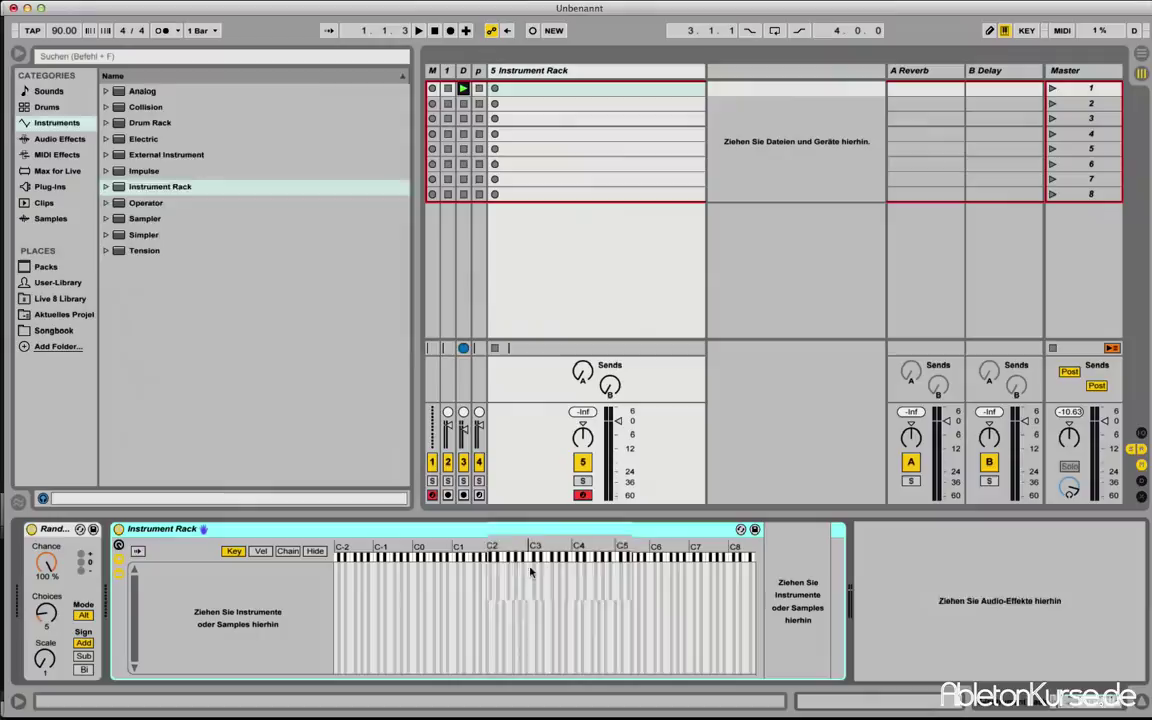
Add the User Library presets 1 00DB_Horny_morning_A.adv and 2 Evil Robot Kit-TechSnare3.adv as two separate chains in the Instrument Rack
click(59, 139)
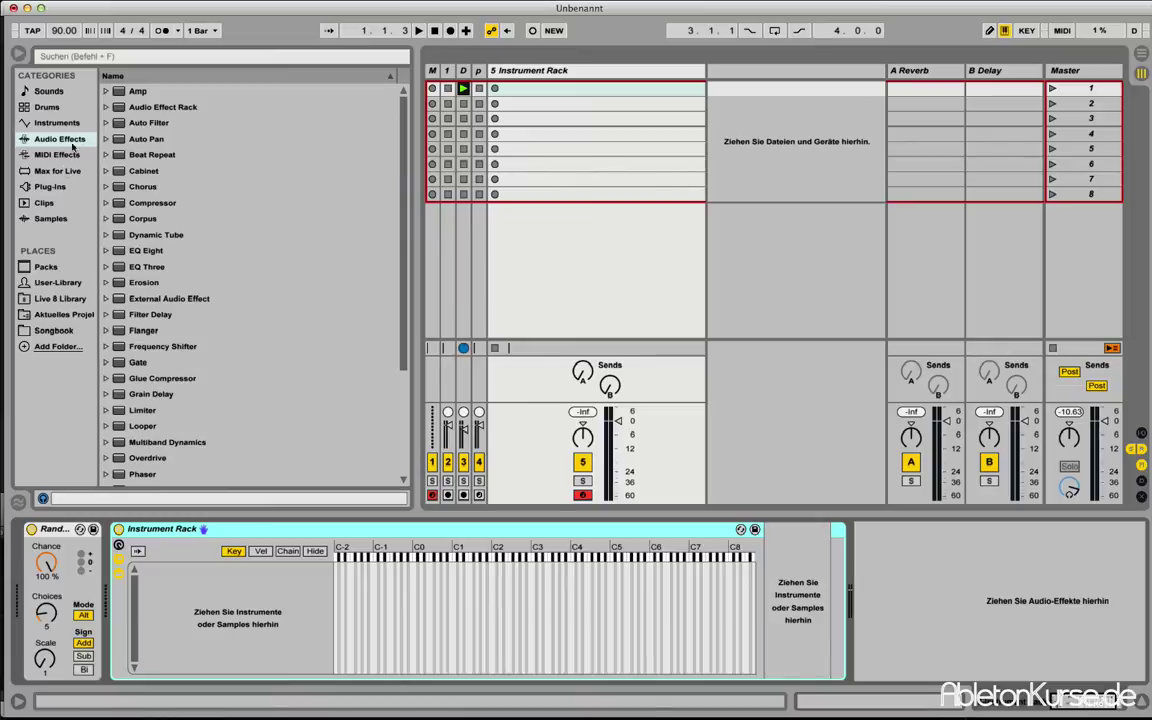
click(56, 284)
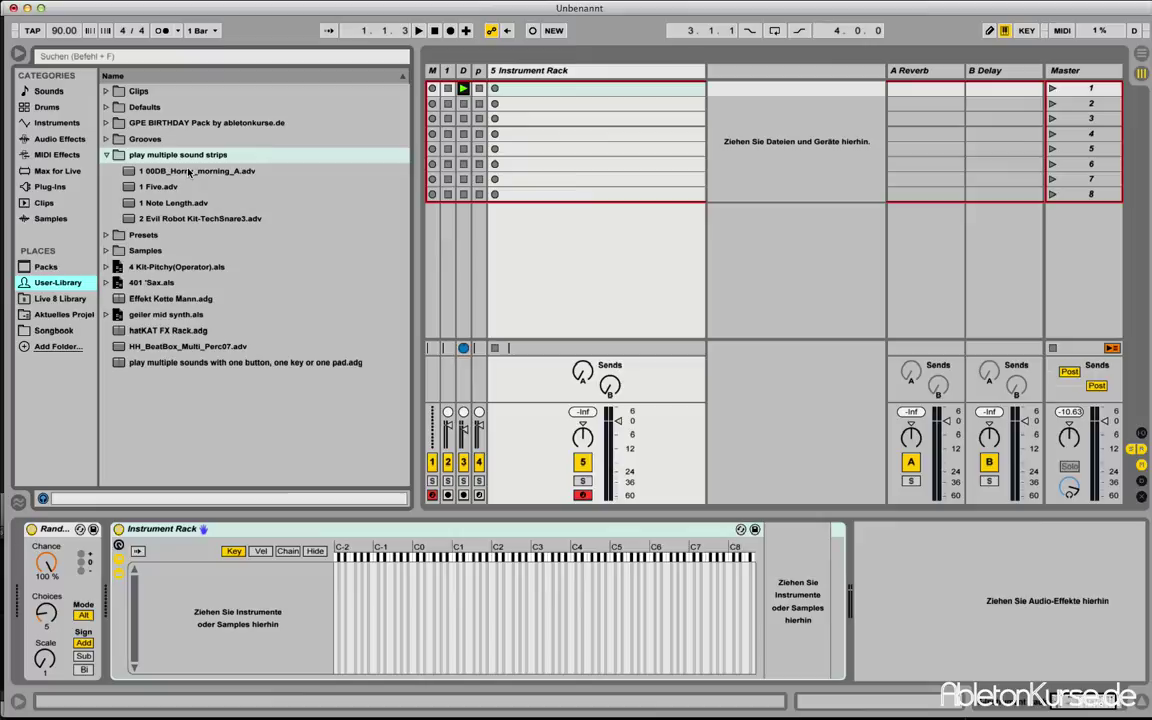
drag(188, 172, 183, 566)
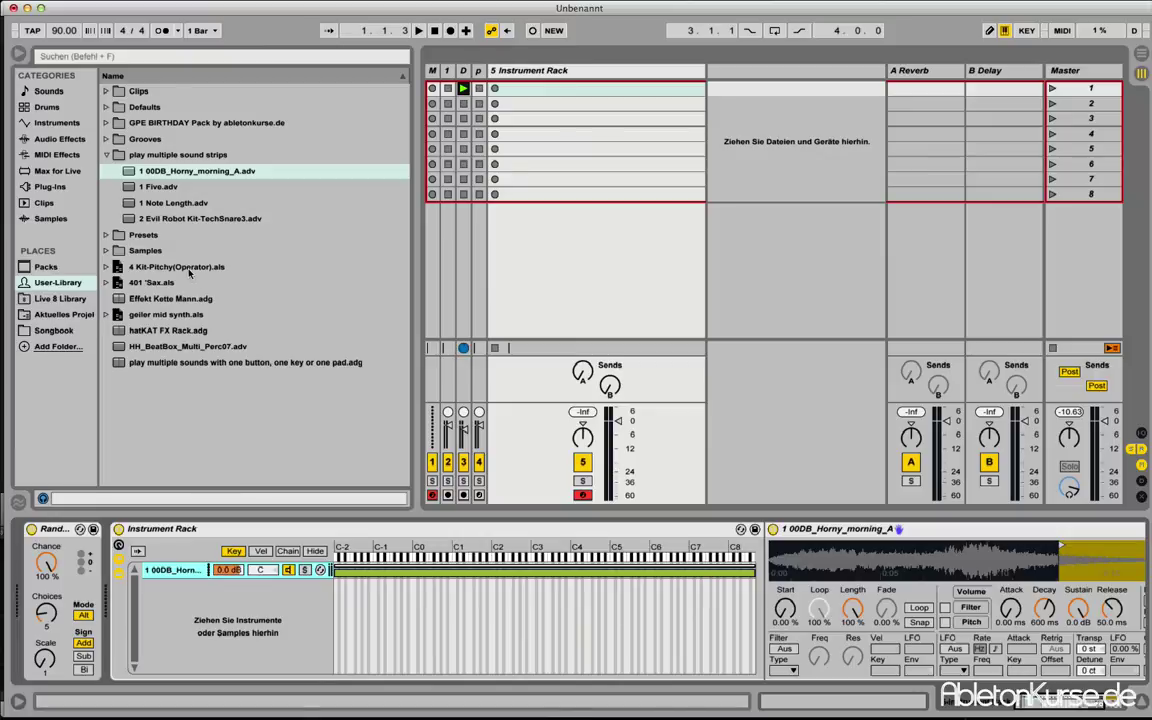
click(176, 220)
drag(176, 224, 211, 610)
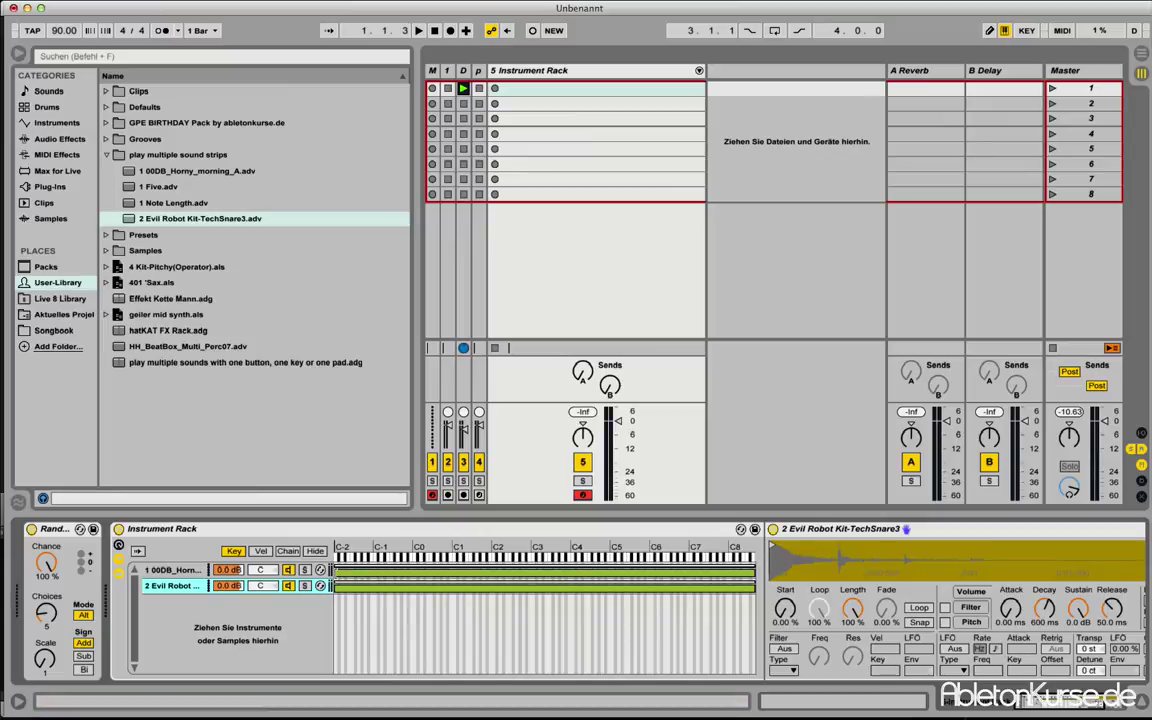
Narrow the key zones to B2–C3 for the first chain and C3–C#3 for the second
drag(336, 569, 529, 569)
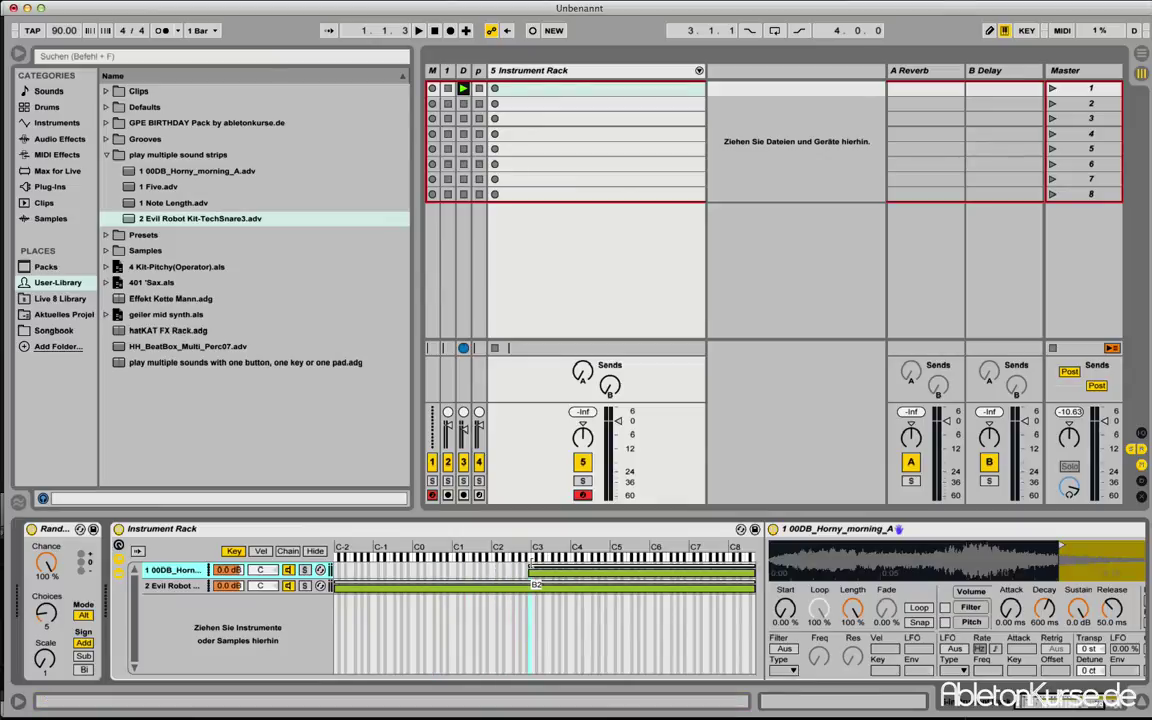
drag(710, 566, 531, 570)
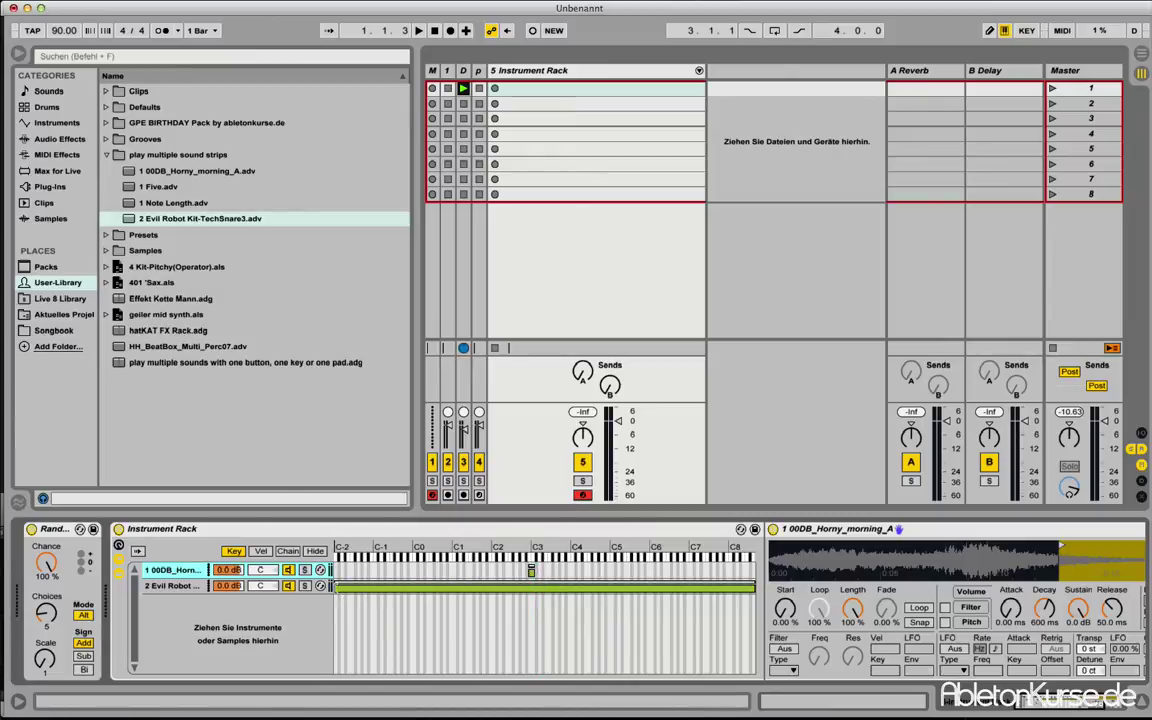
drag(336, 587, 537, 578)
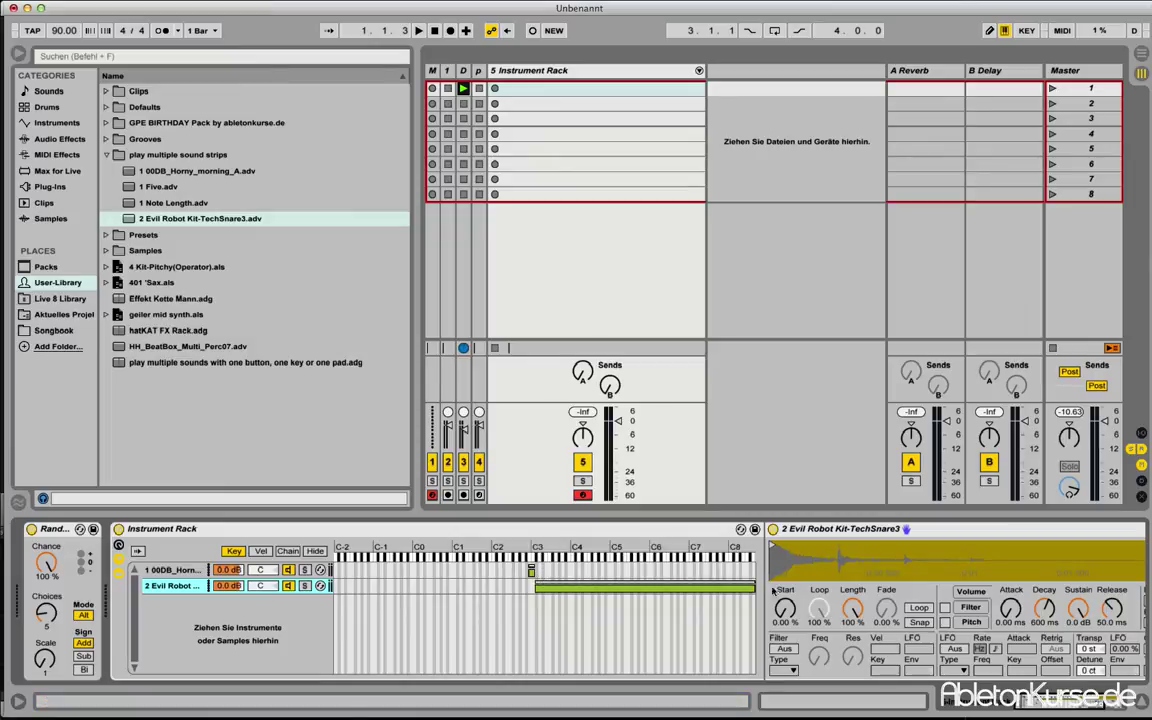
drag(756, 588, 537, 588)
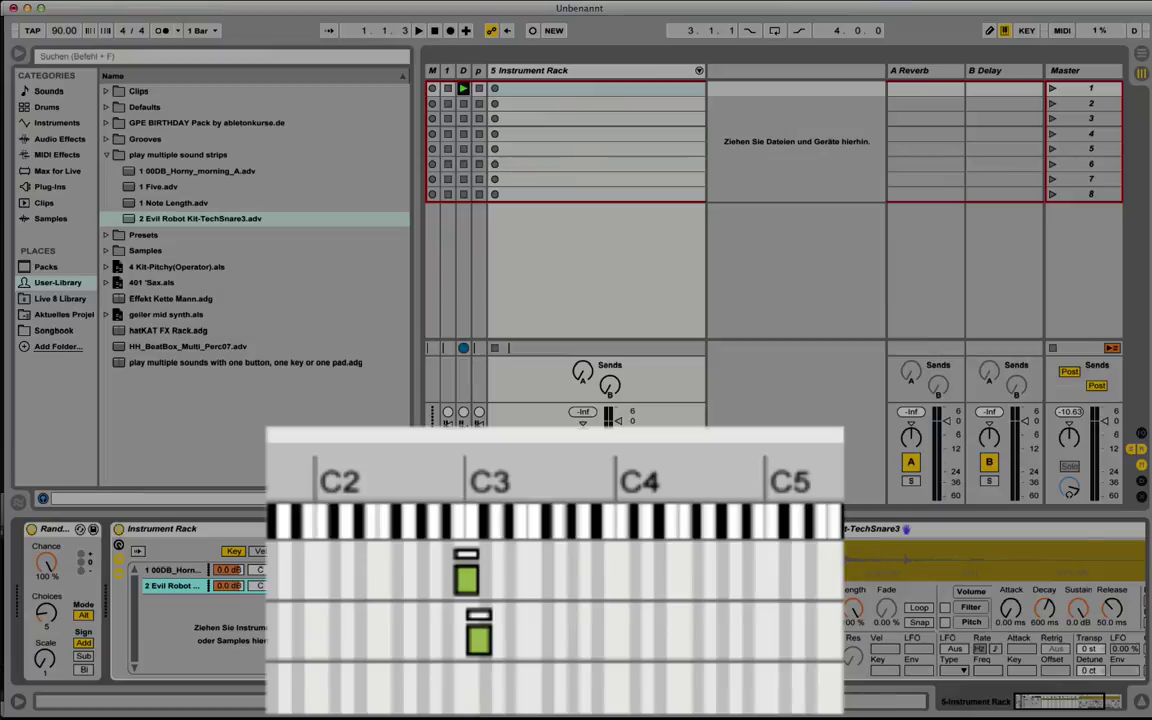
Play a test note several times and trim the key zones to only C3 for the first chain and only C#3 for the second
key(a)
key(a)
key(a)
key(a)
key(a)
click(468, 571)
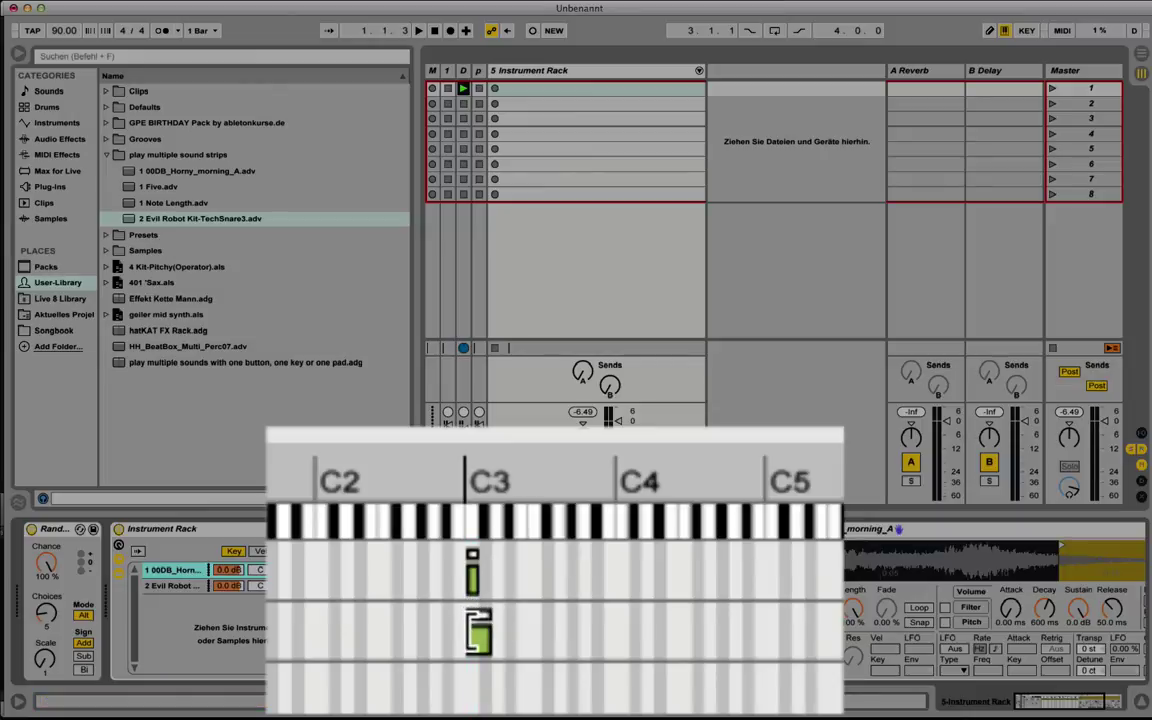
click(482, 628)
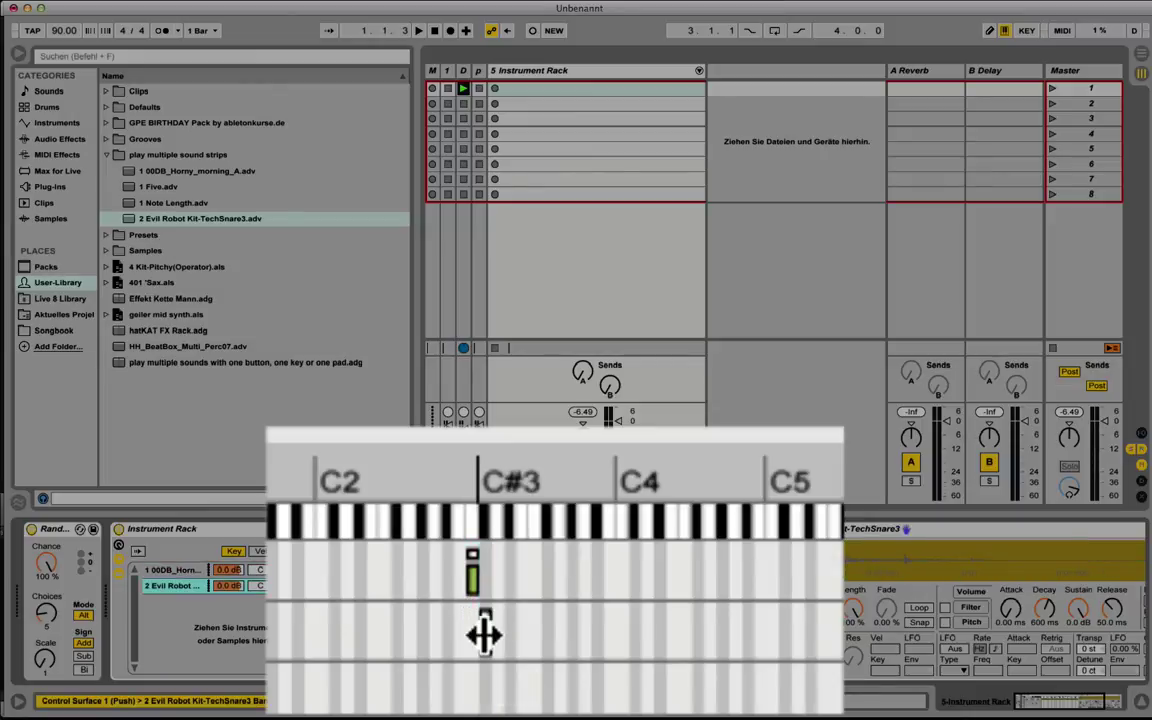
In the first chain, add the preset 1 Five.adv after the TechSnare3 instrument and 1 Note Length.adv in front of it
click(173, 572)
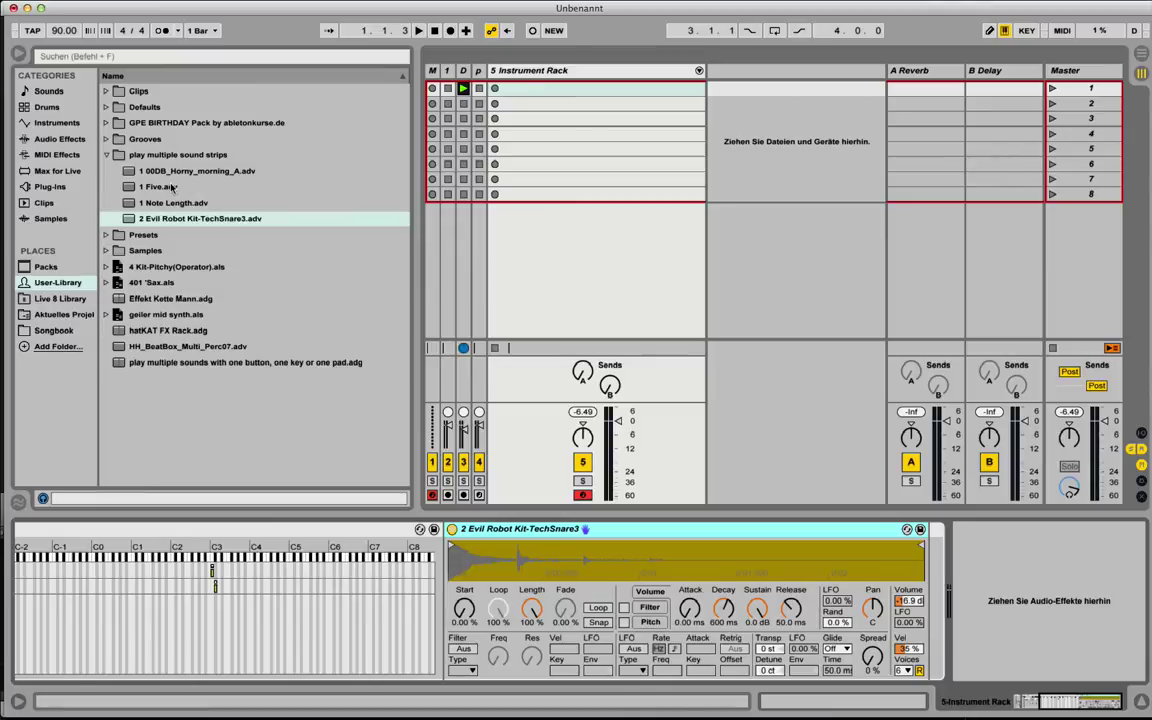
click(172, 188)
drag(161, 187, 960, 580)
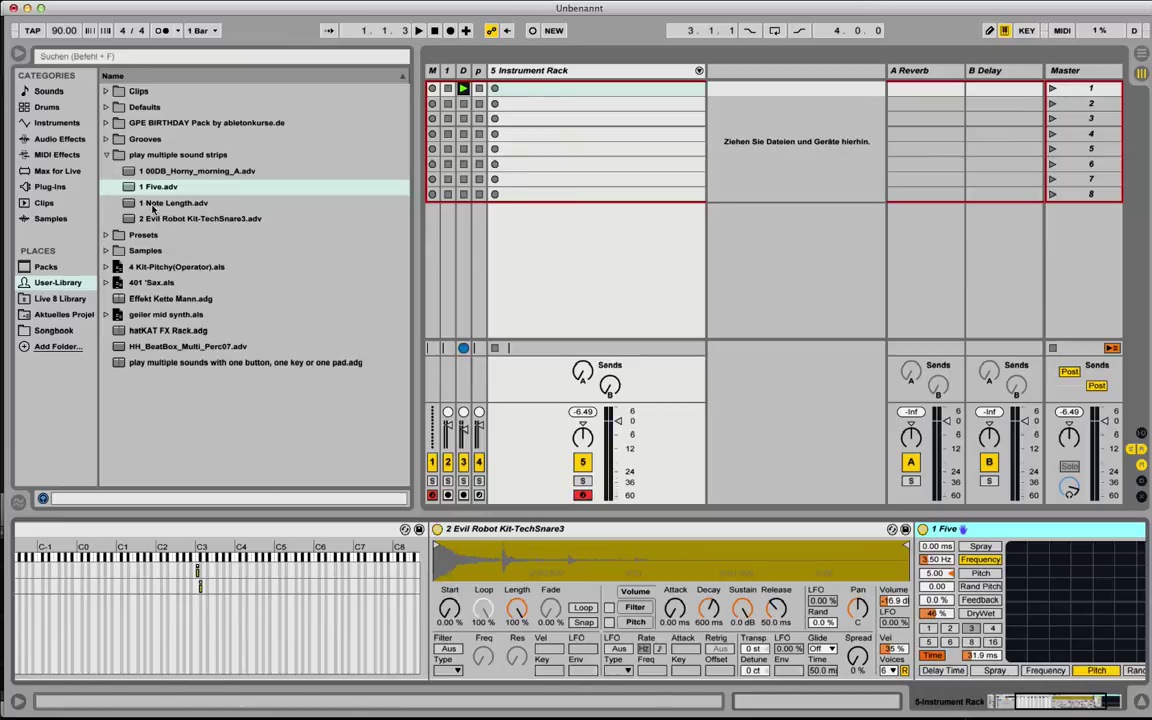
click(142, 201)
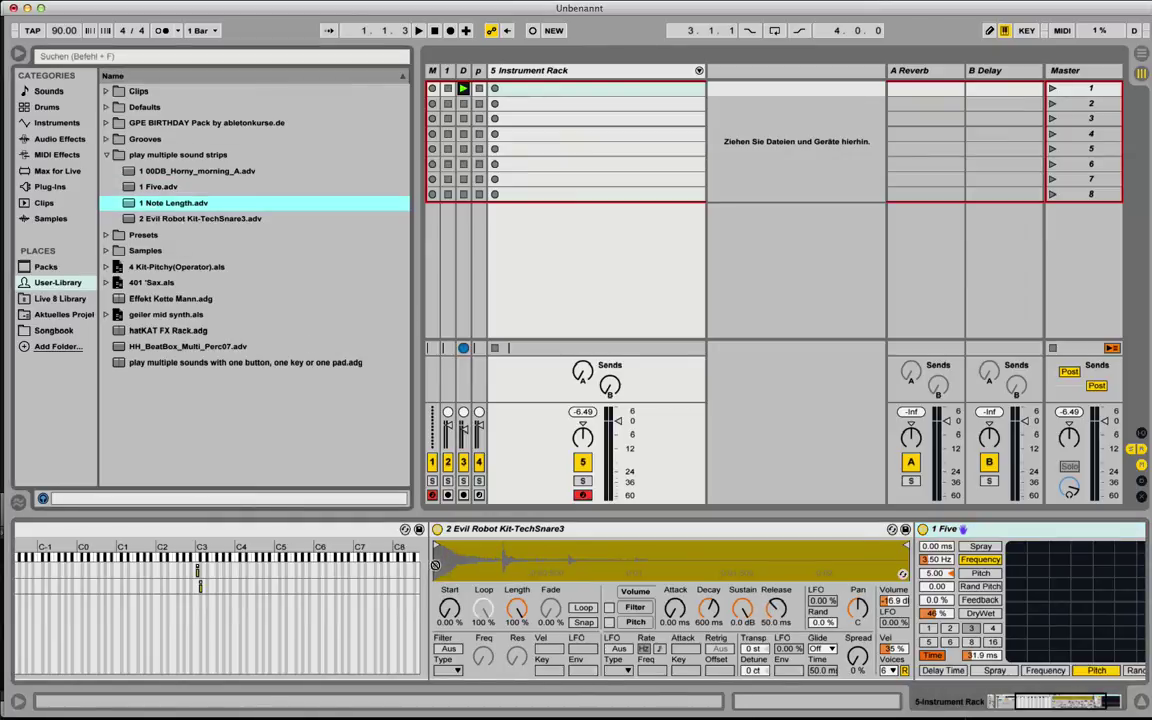
drag(435, 565, 435, 570)
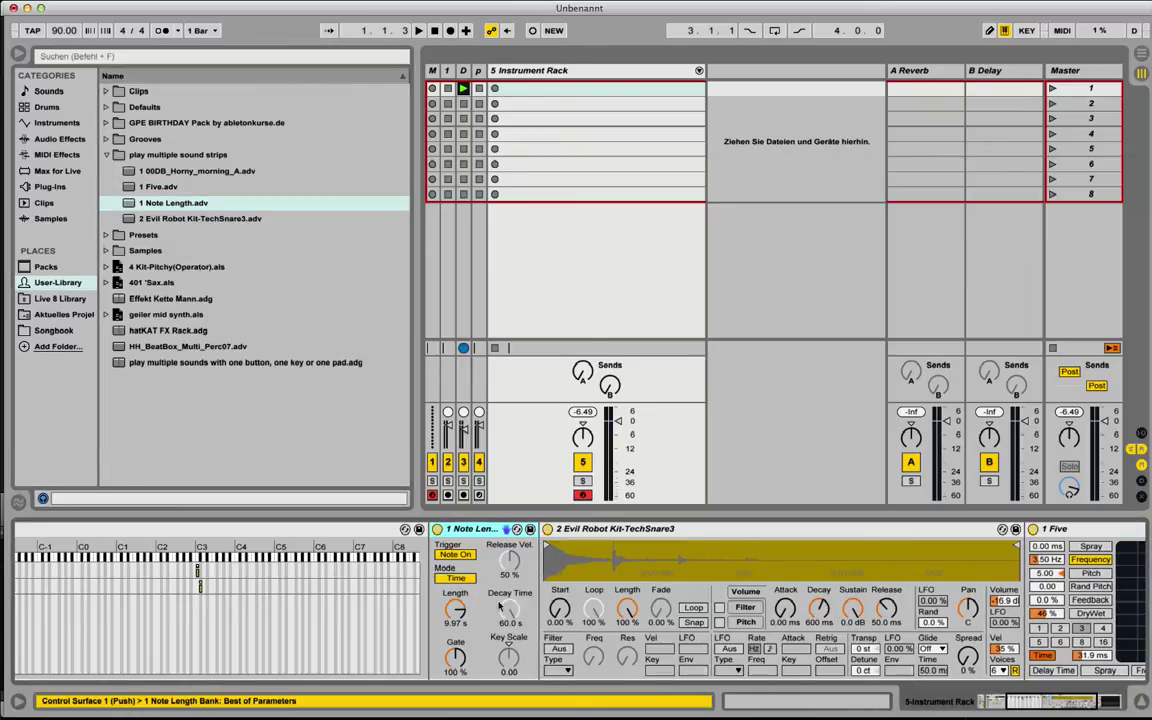
Review the key zones and the devices contained in both chains of the Instrument Rack
scroll(457, 605, right, 1)
scroll(457, 605, left, 3)
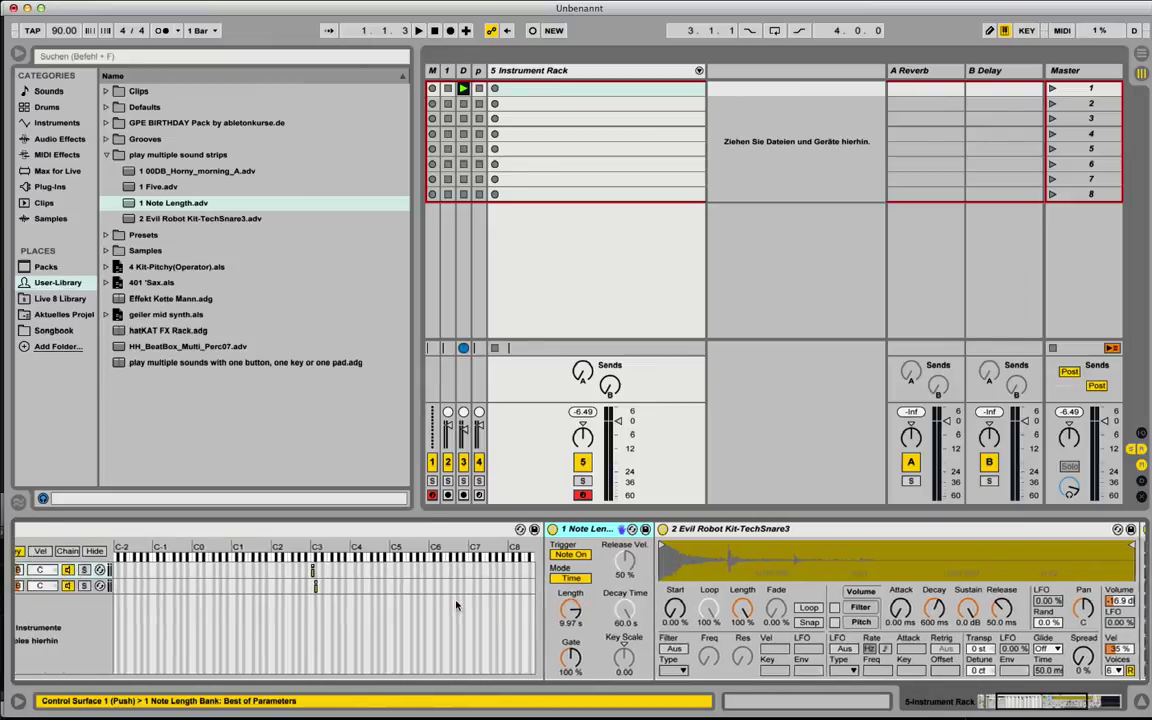
scroll(456, 605, left, 5)
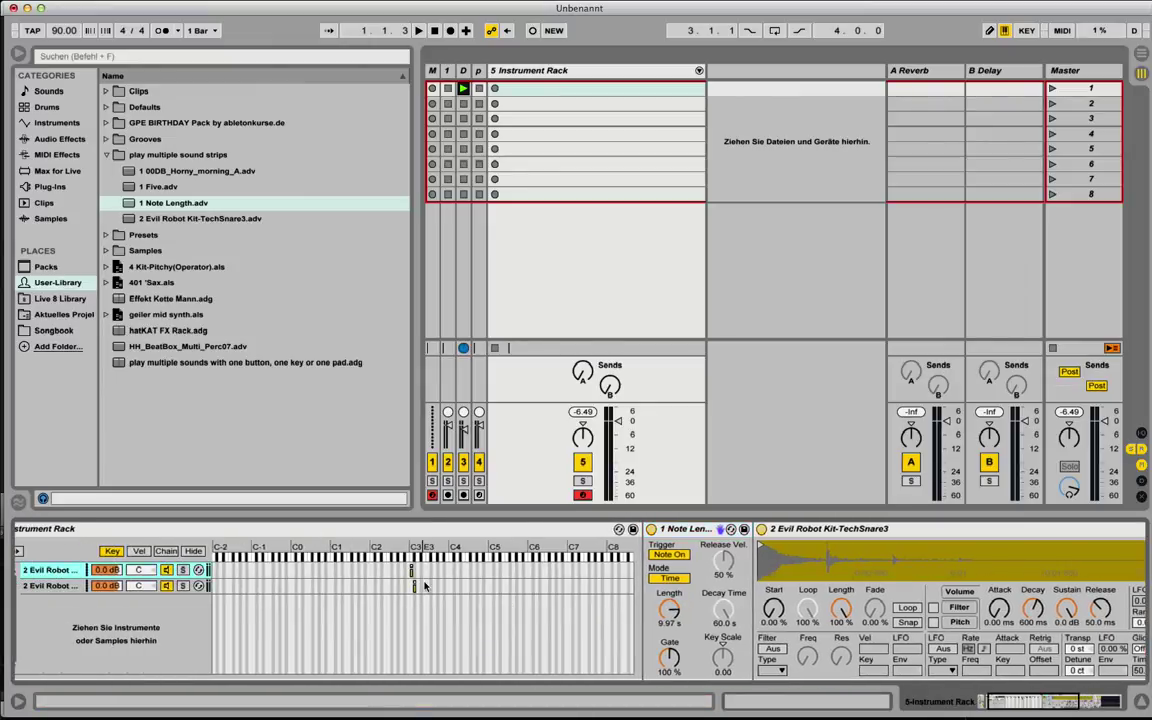
scroll(424, 587, right, 20)
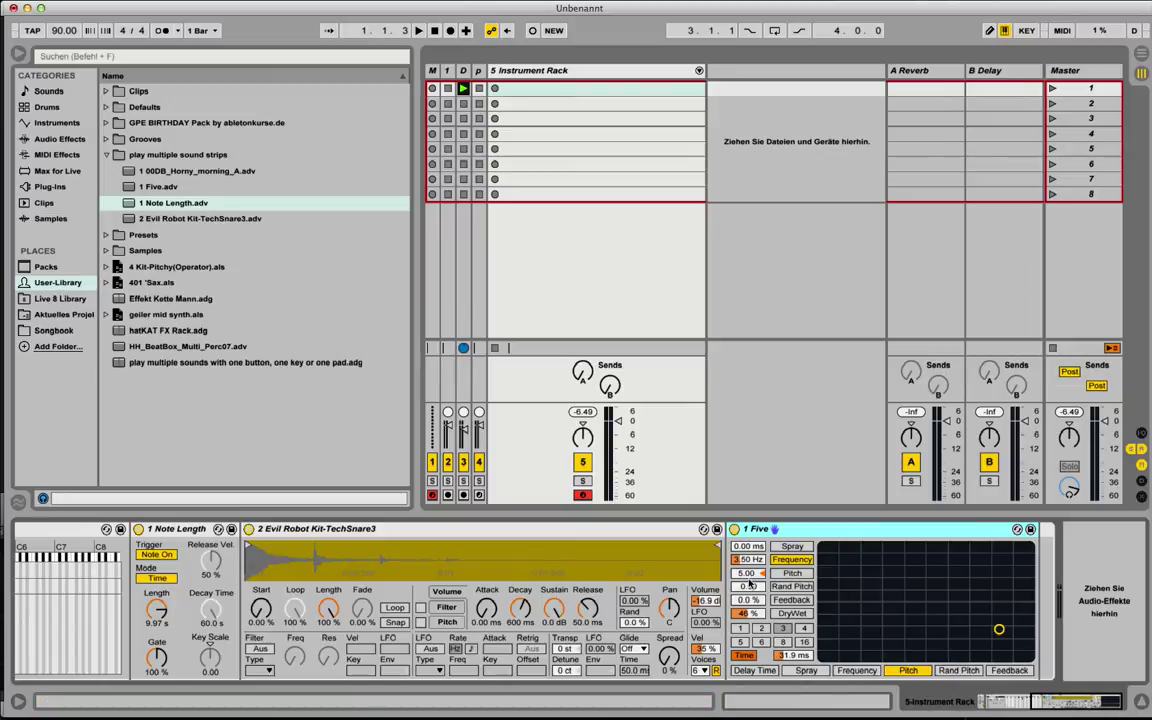
click(186, 532)
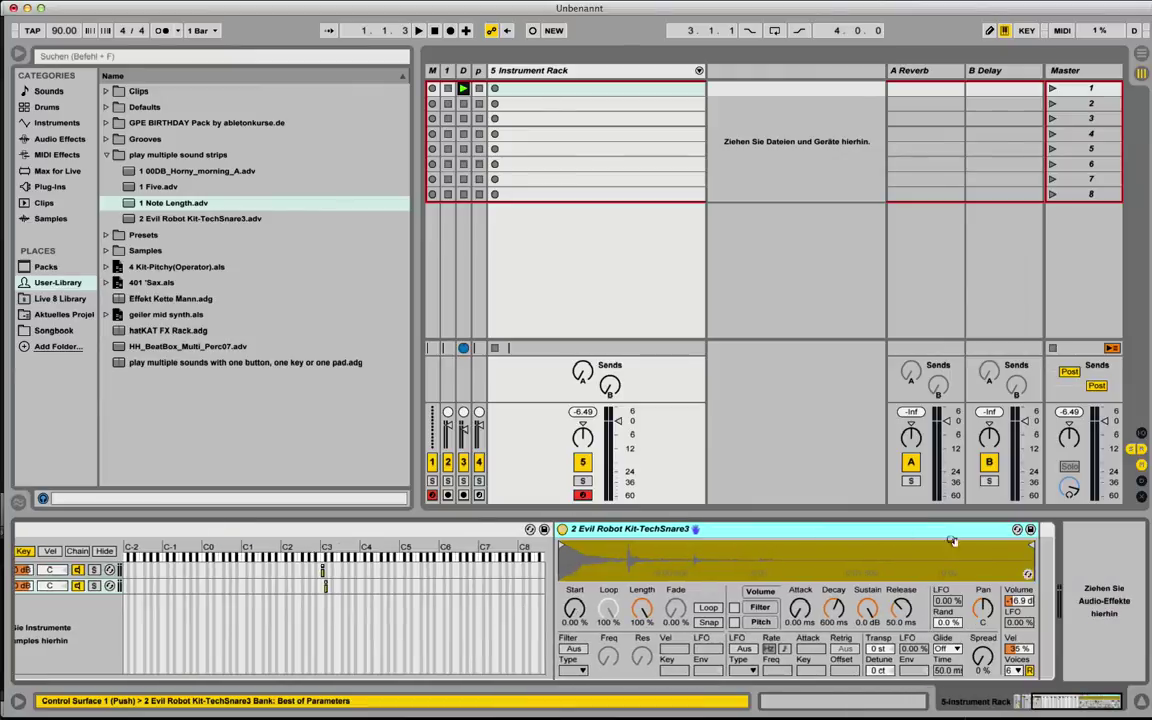
scroll(116, 607, left, 3)
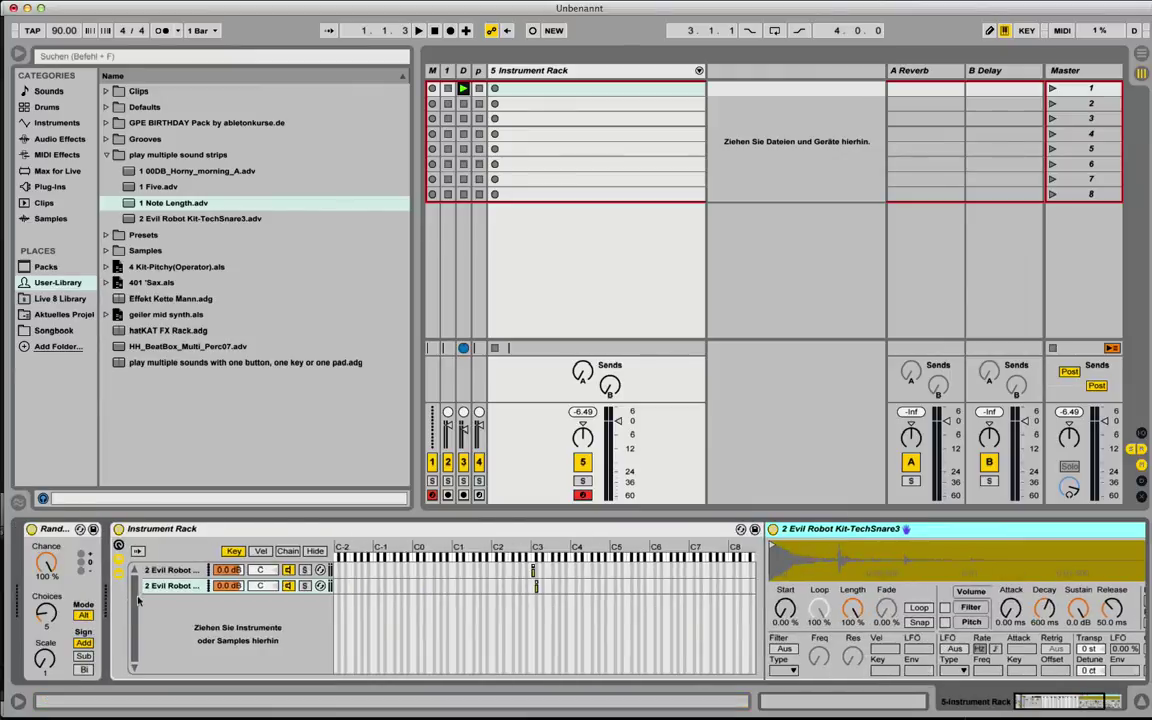
click(157, 570)
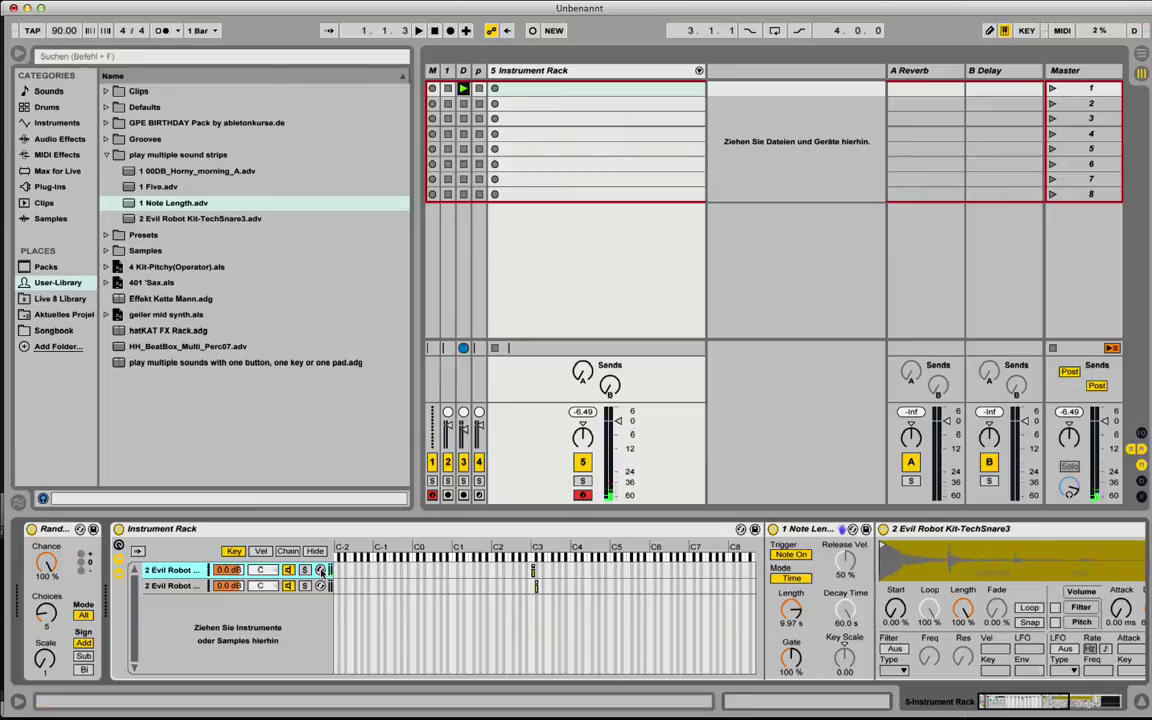
scroll(600, 604, right, 5)
scroll(600, 604, left, 3)
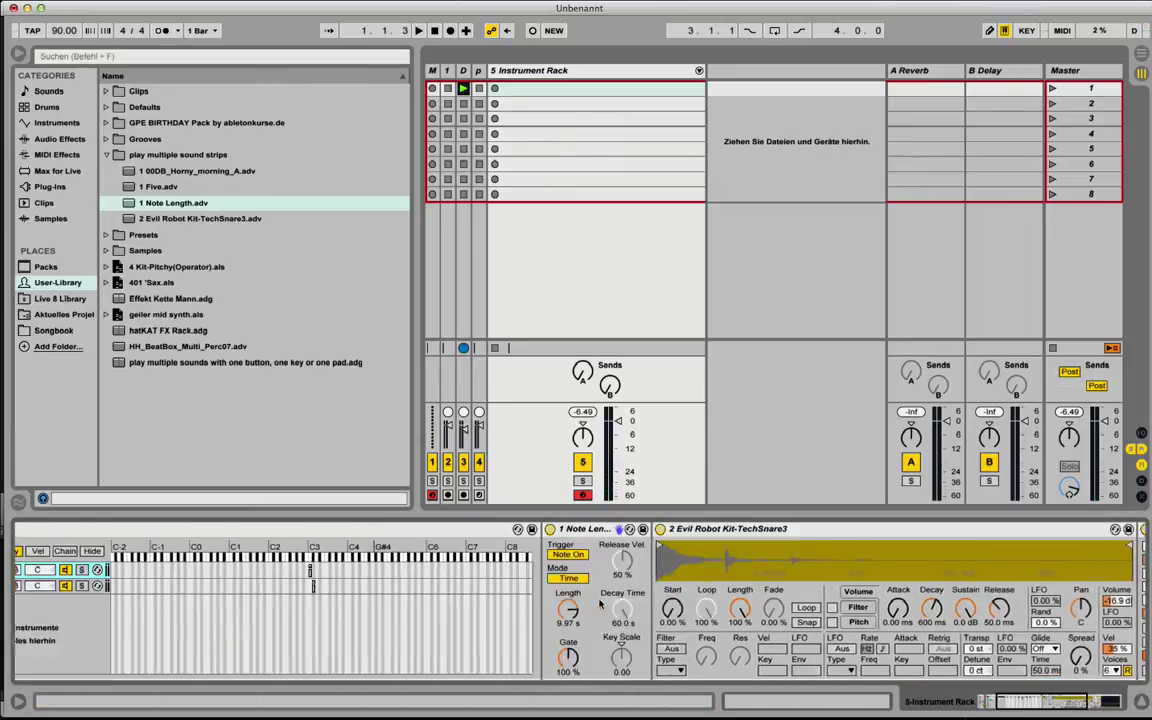
scroll(601, 604, left, 5)
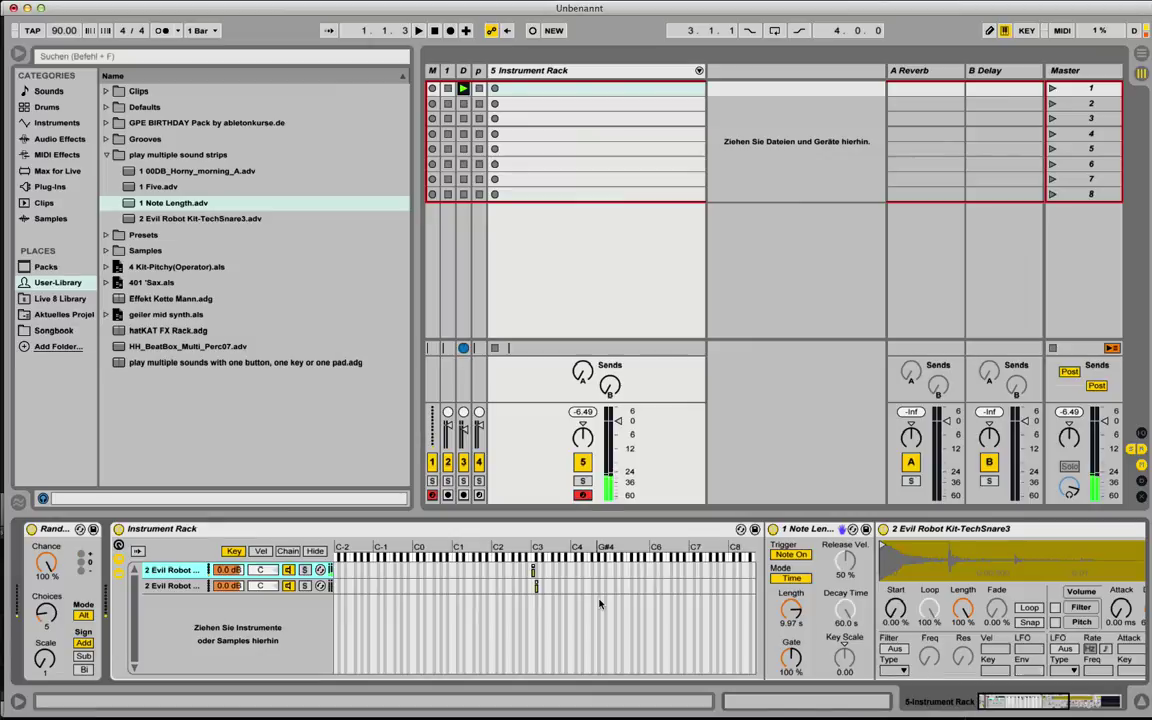
Group the Random effect and the Instrument Rack into one outer Instrument Rack and show its chain list
click(236, 529)
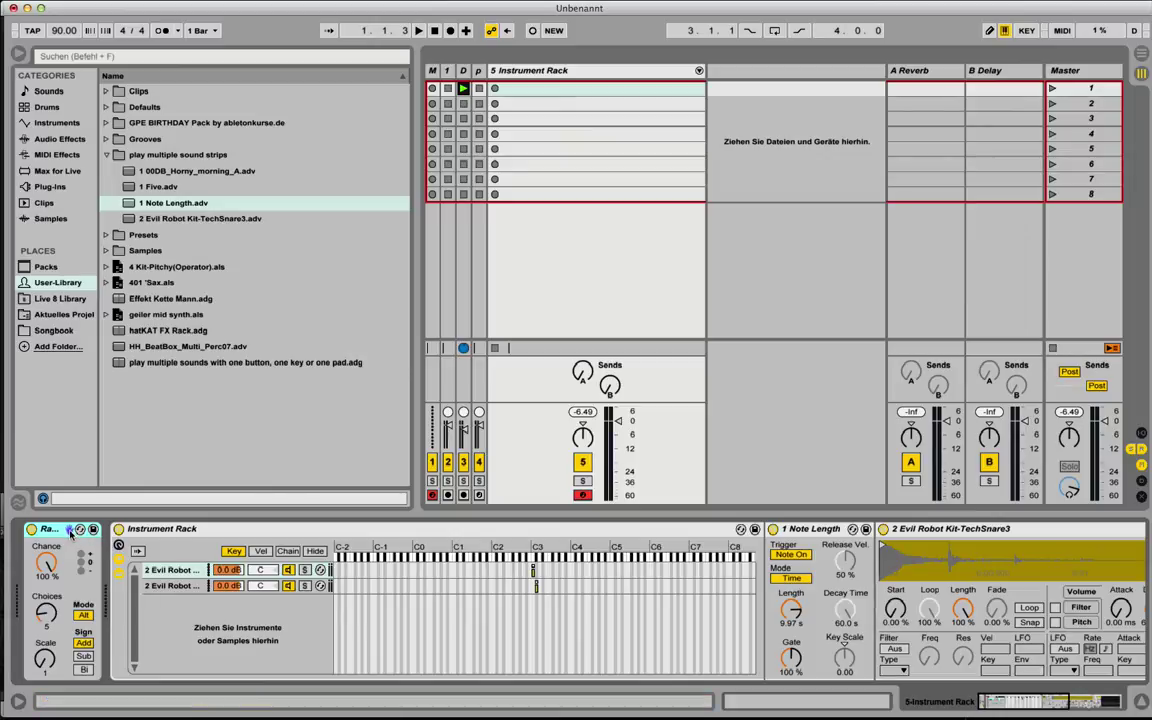
key(super+a)
click(49, 535)
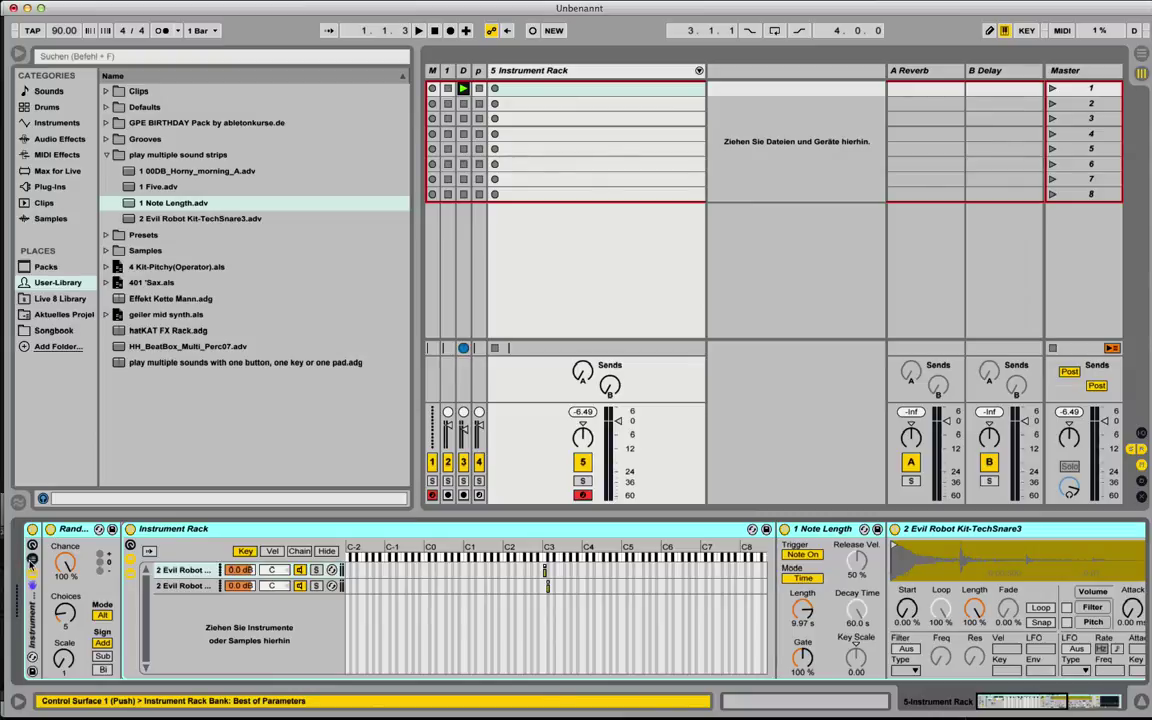
click(31, 562)
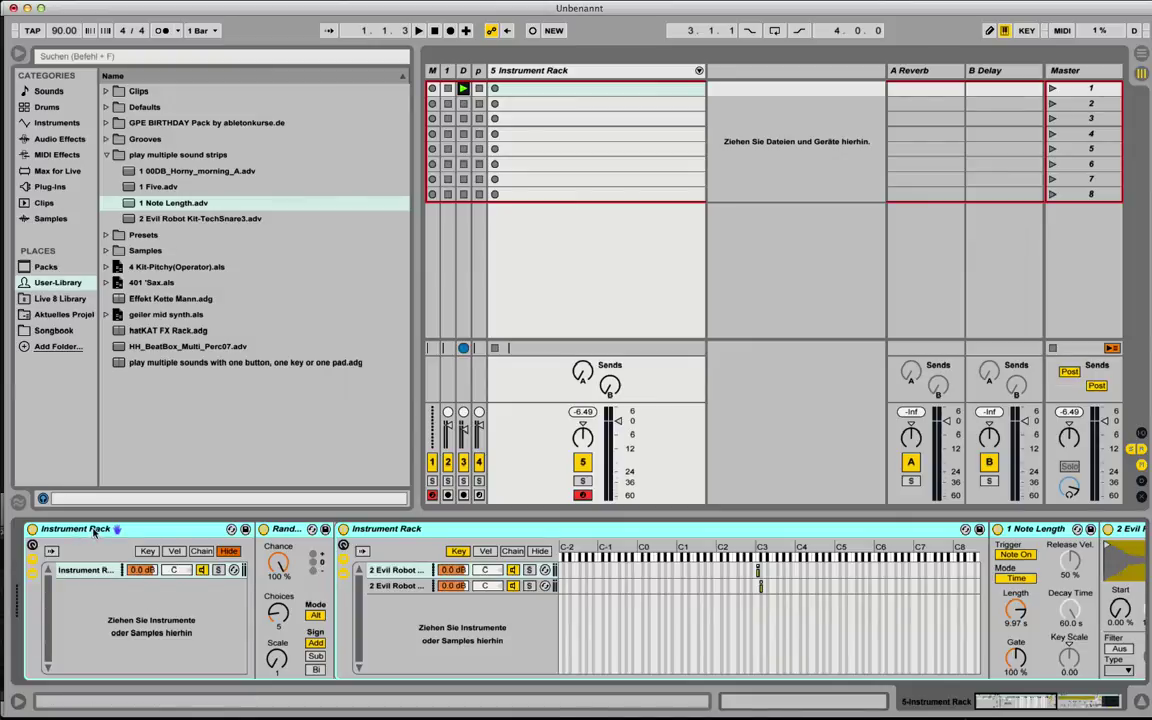
Rename the outer Instrument Rack with a short first name and save it as a preset in the User Library
key(super+r)
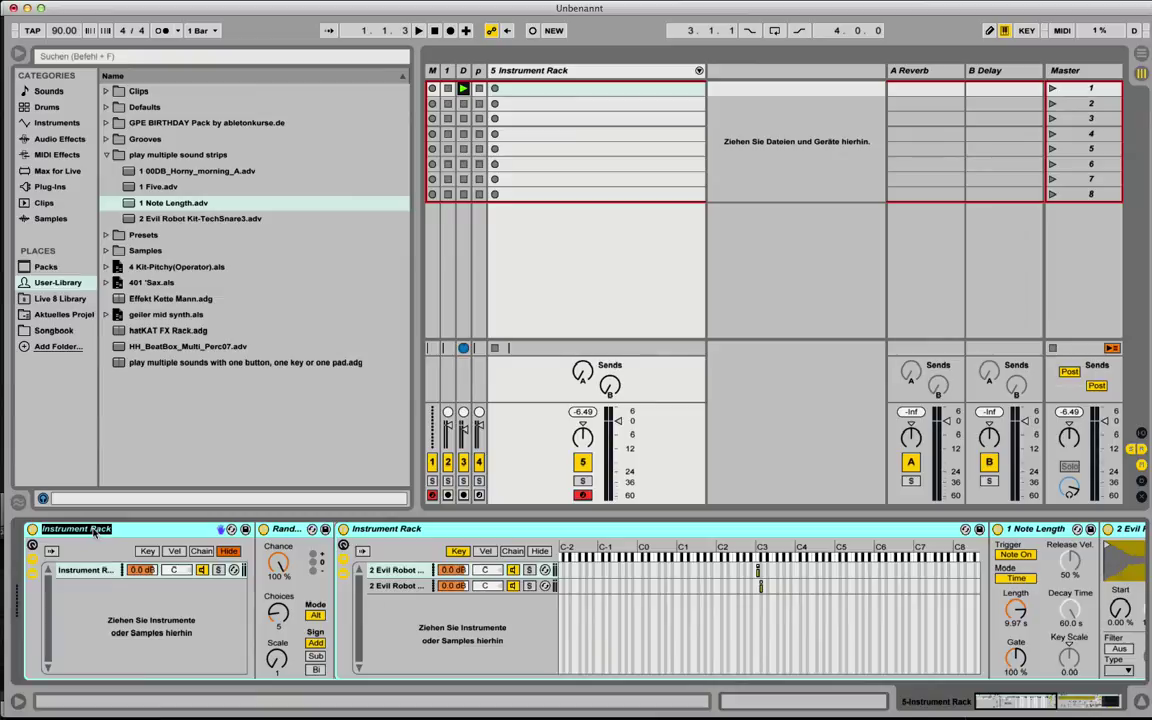
text(tobi)
key(Return)
drag(93, 531, 160, 409)
key(Return)
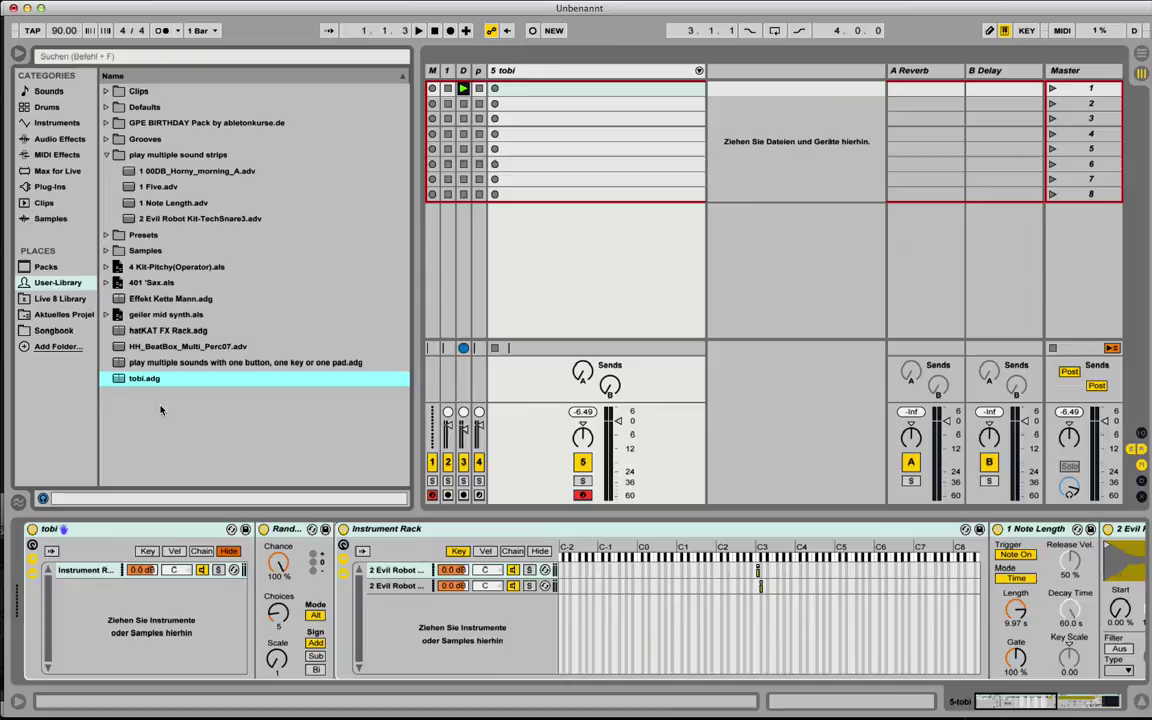
Create a new MIDI track, load the newly saved rack preset onto it and check the devices it contains
key(super+shift+t)
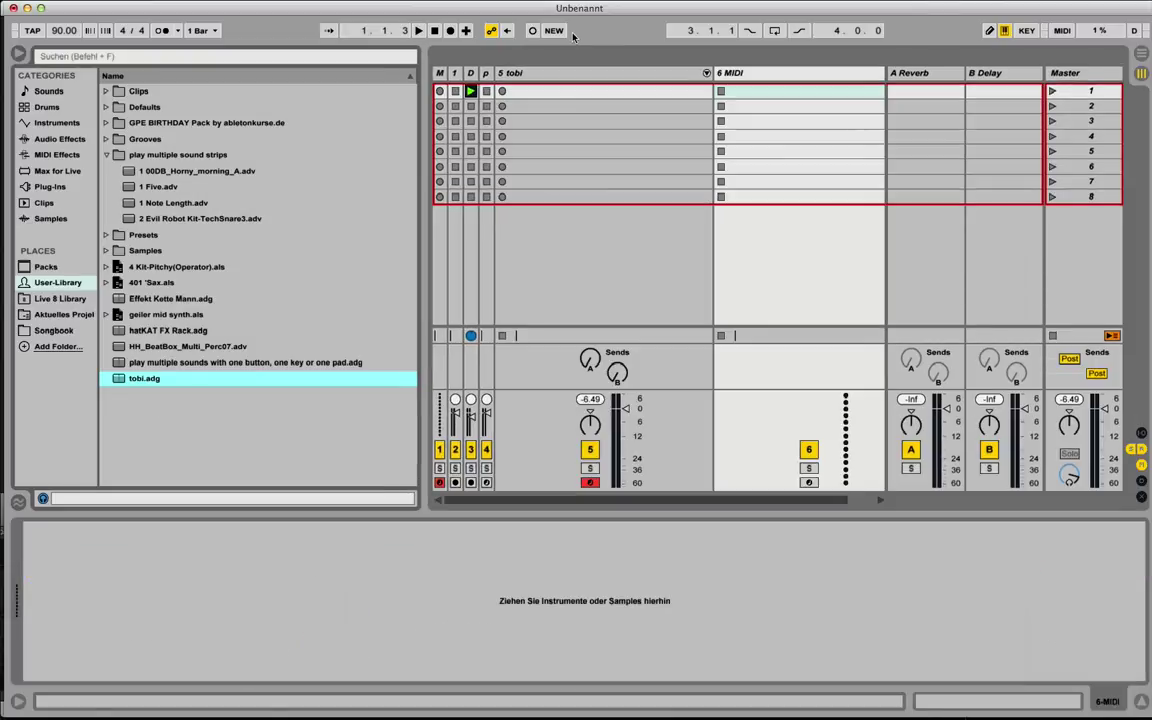
drag(140, 378, 748, 74)
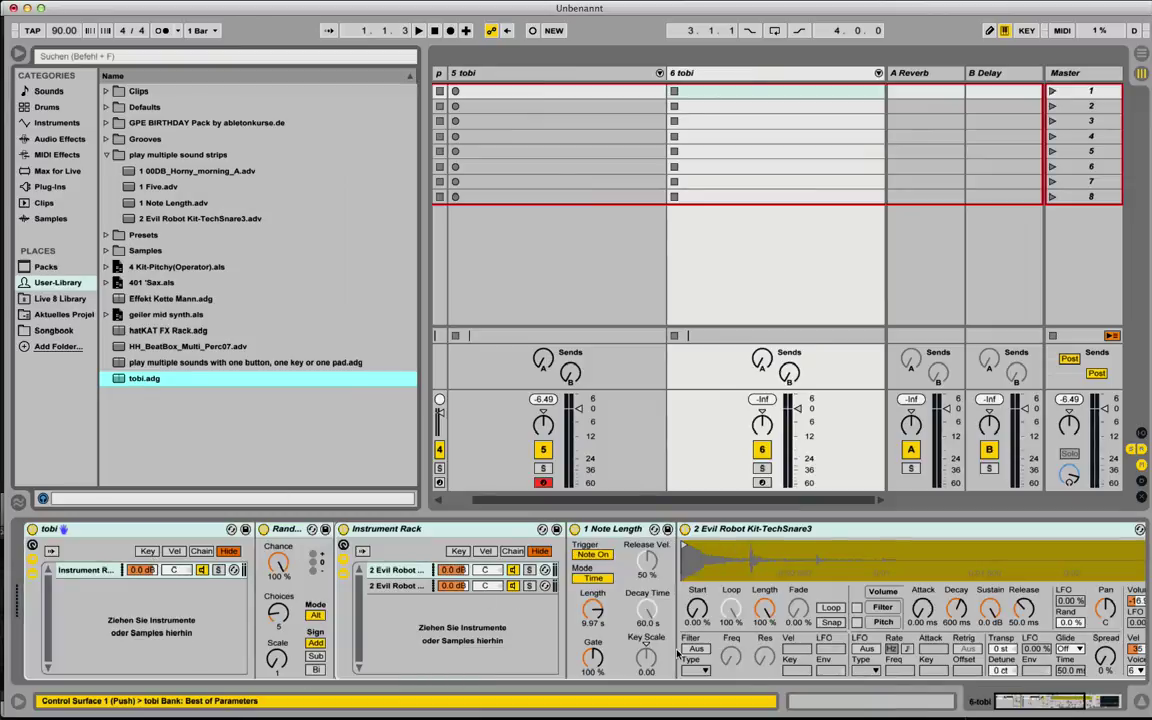
click(366, 633)
scroll(366, 633, right, 5)
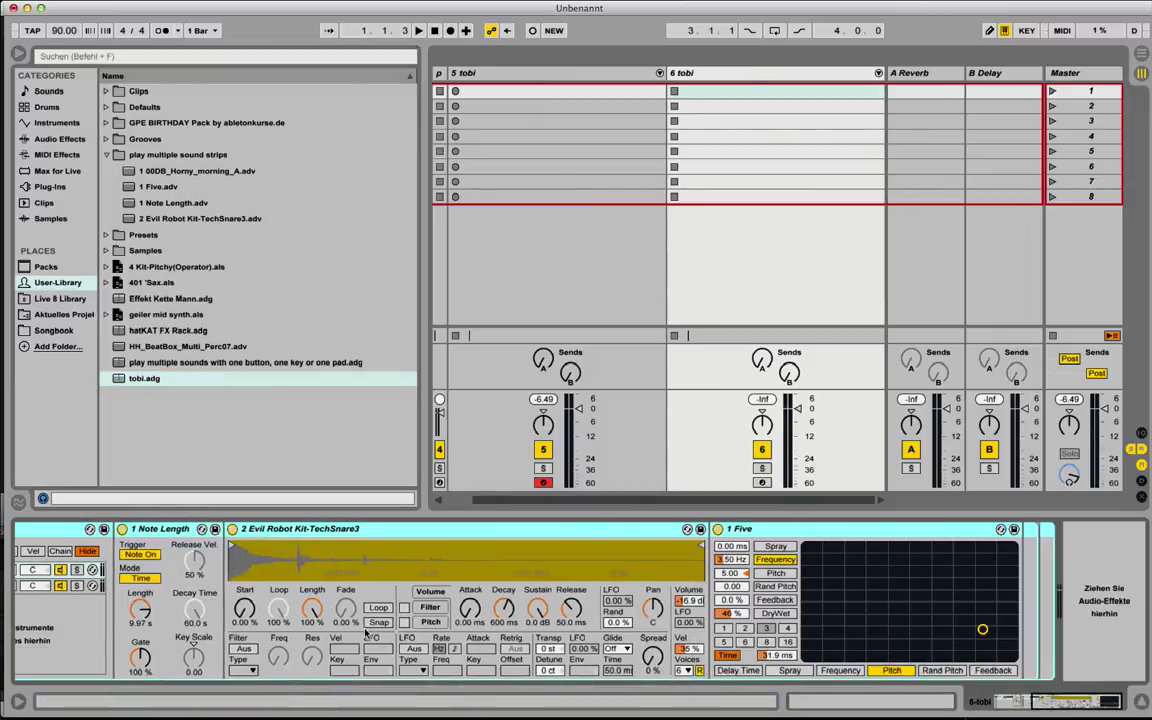
scroll(366, 633, left, 5)
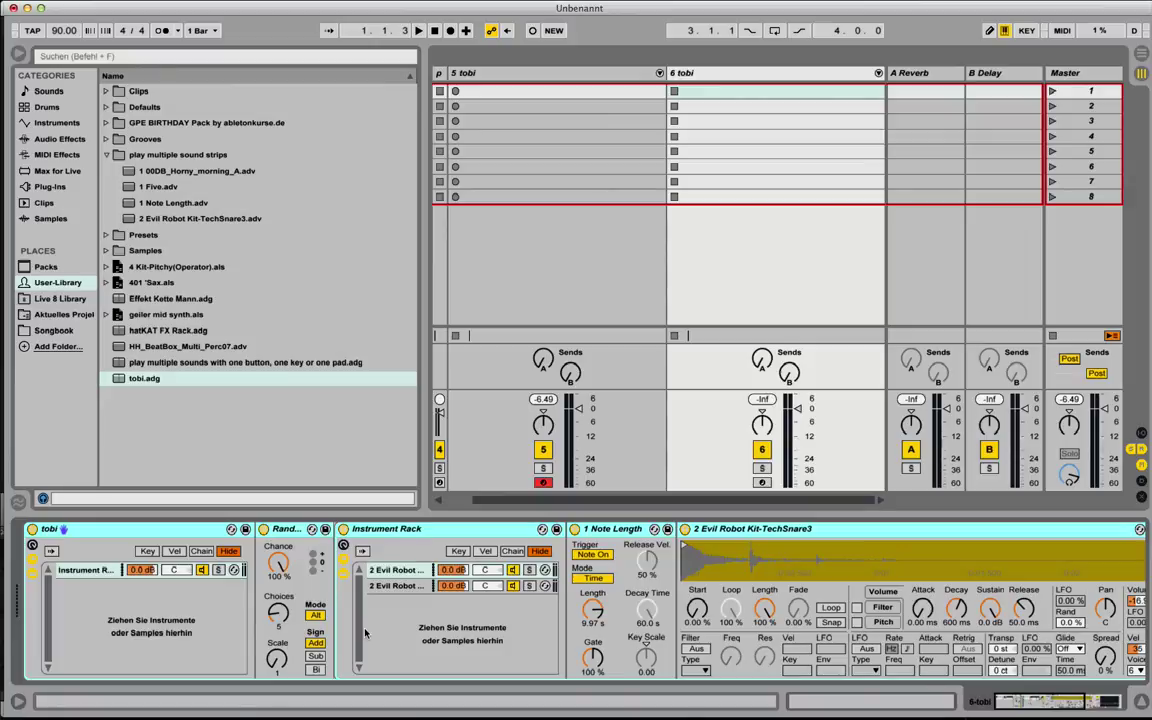